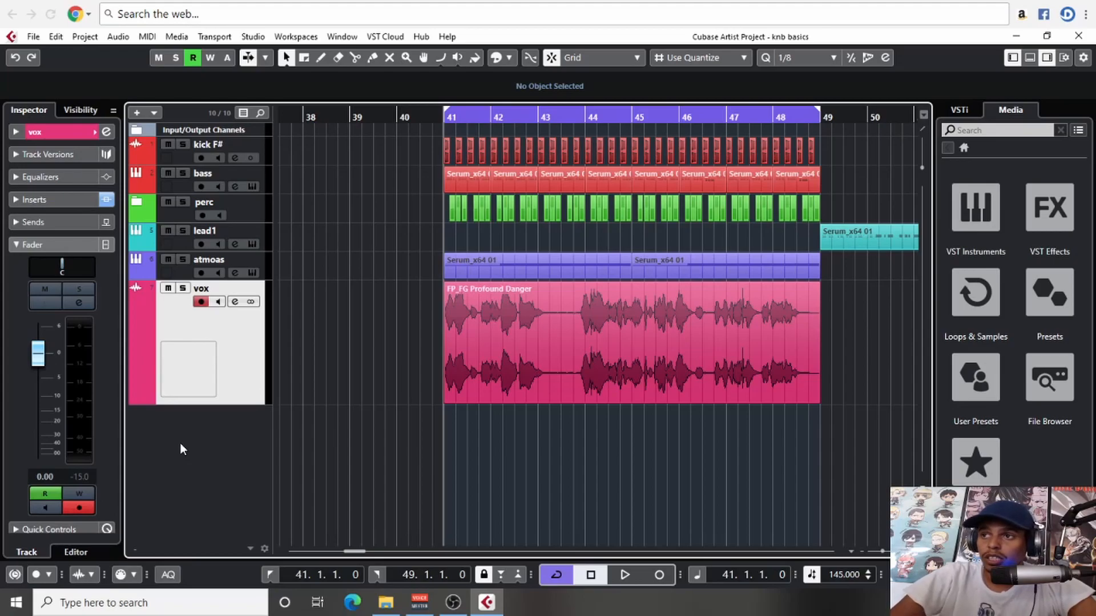
Play the vox track soloed and examine the waveform of its audio event across bars 41 to 49
scroll(377, 450, "right", 2)
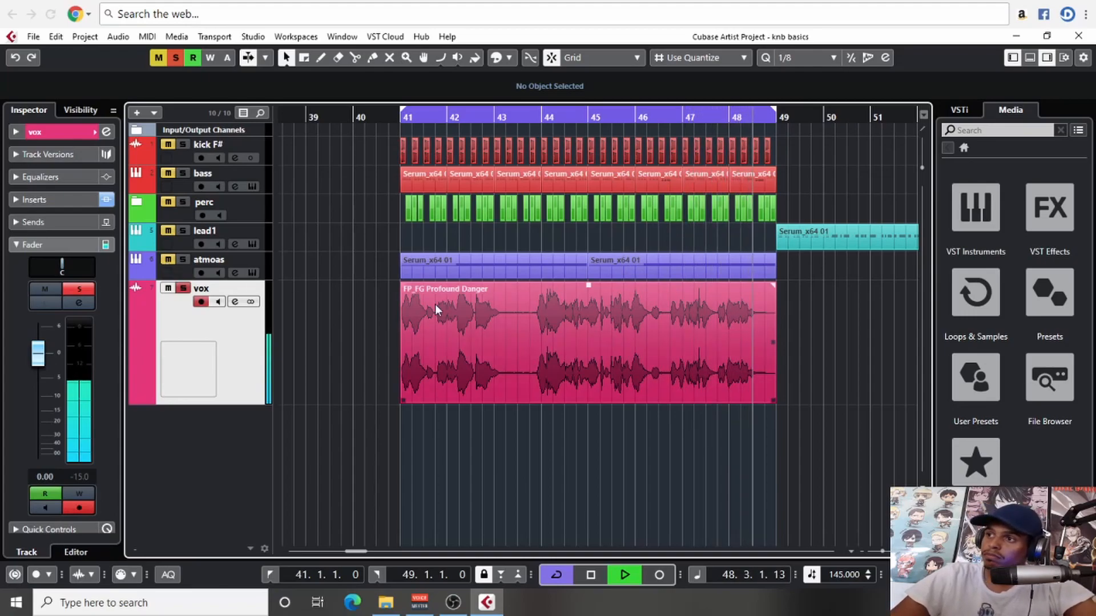
key("space")
left_click(424, 330)
key("h")
key("h")
key("h")
left_click_drag(662, 443, 467, 442)
key("g")
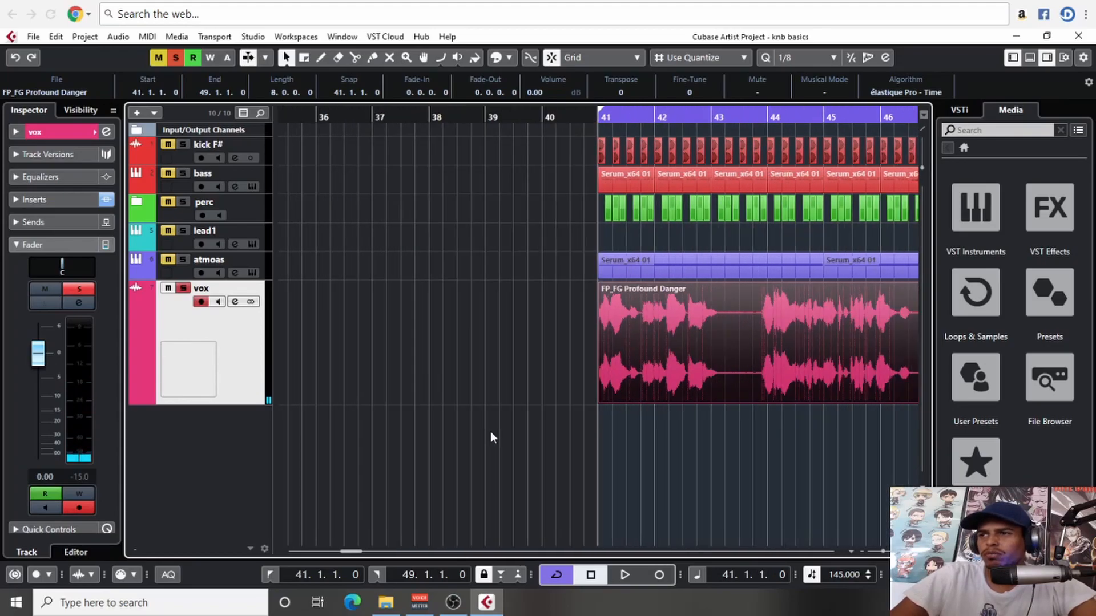
key("g")
scroll(483, 445, "right", 5)
scroll(443, 348, "left", 1)
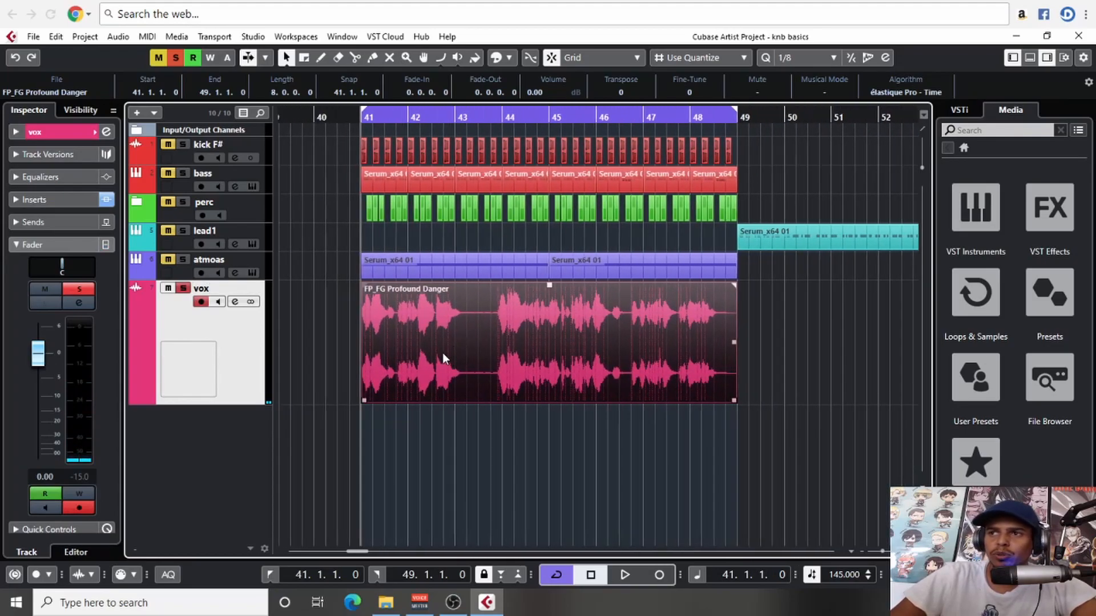
left_click(309, 328)
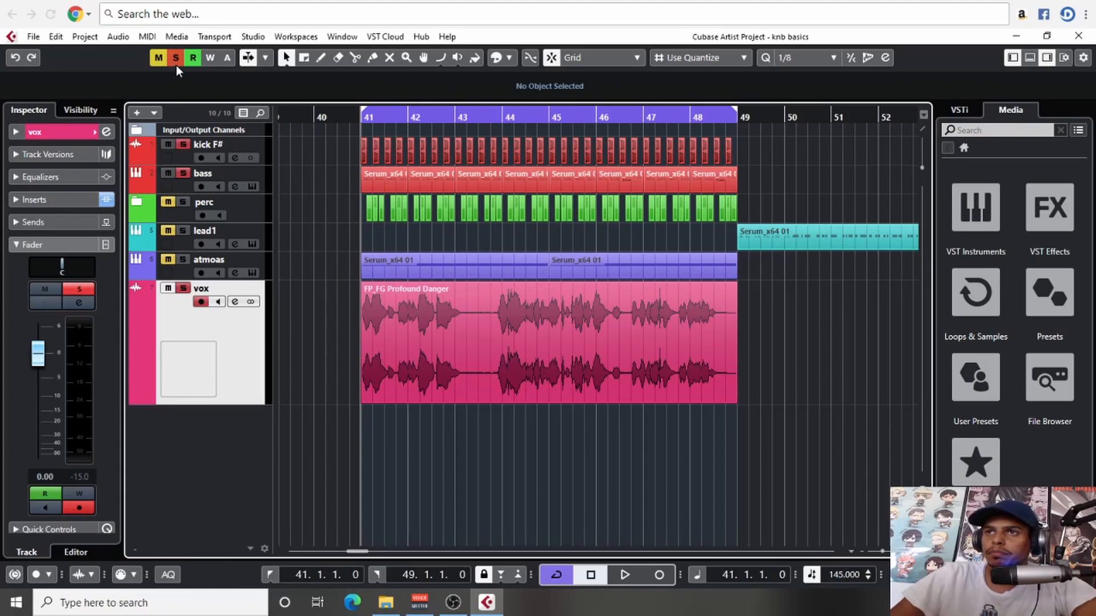
Play all tracks together without solo and reduce the height of the vox track
key("space")
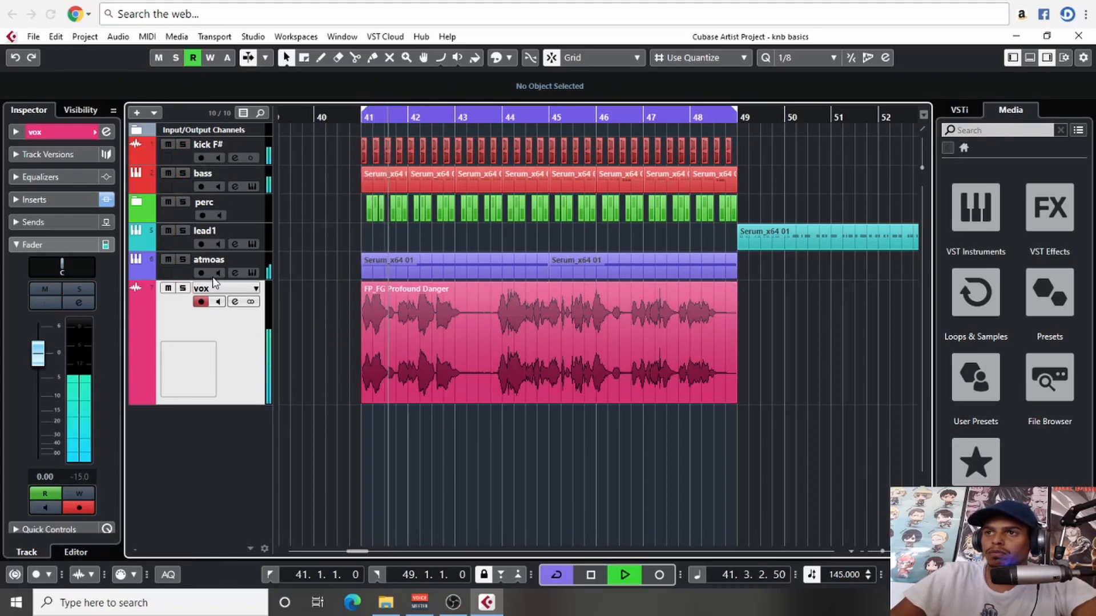
left_click_drag(260, 402, 262, 343)
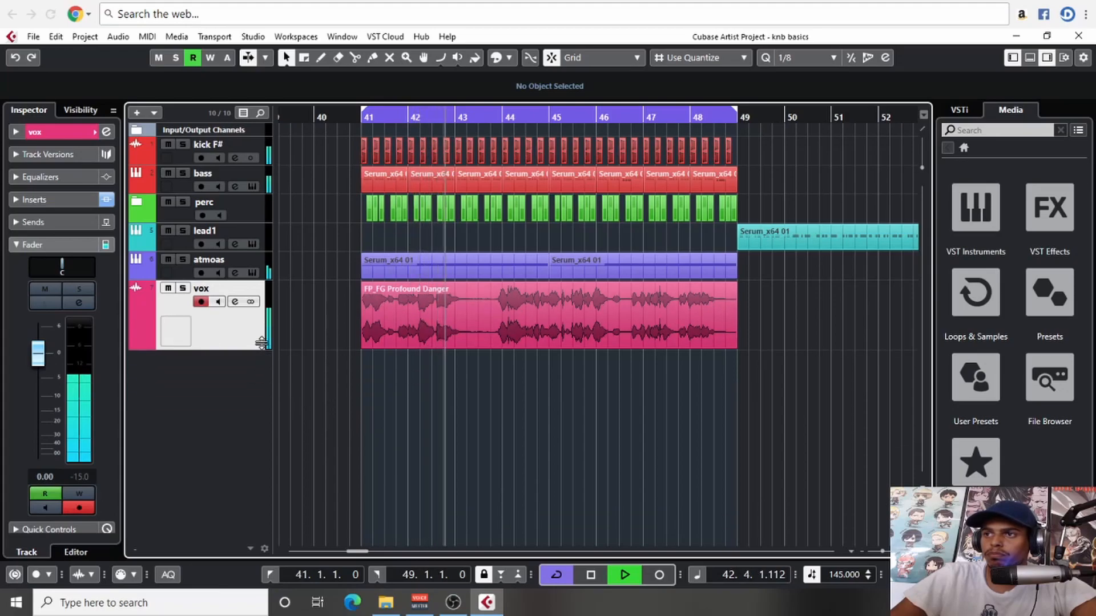
key("space")
Load LoopMash FX into the first insert slot of the vox track
left_click(53, 195)
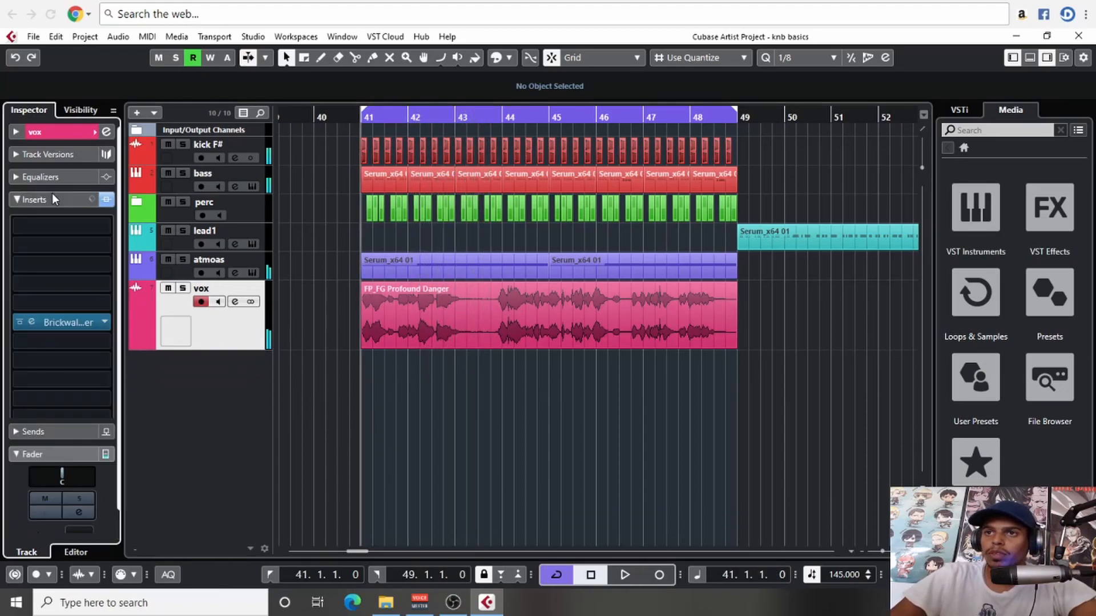
left_click(66, 228)
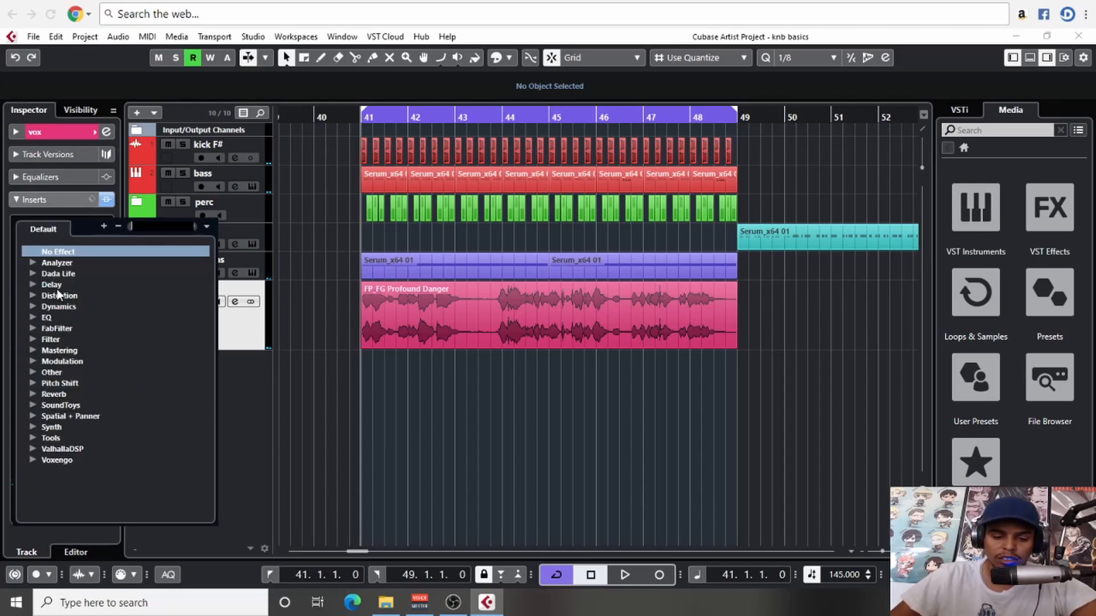
type("loop")
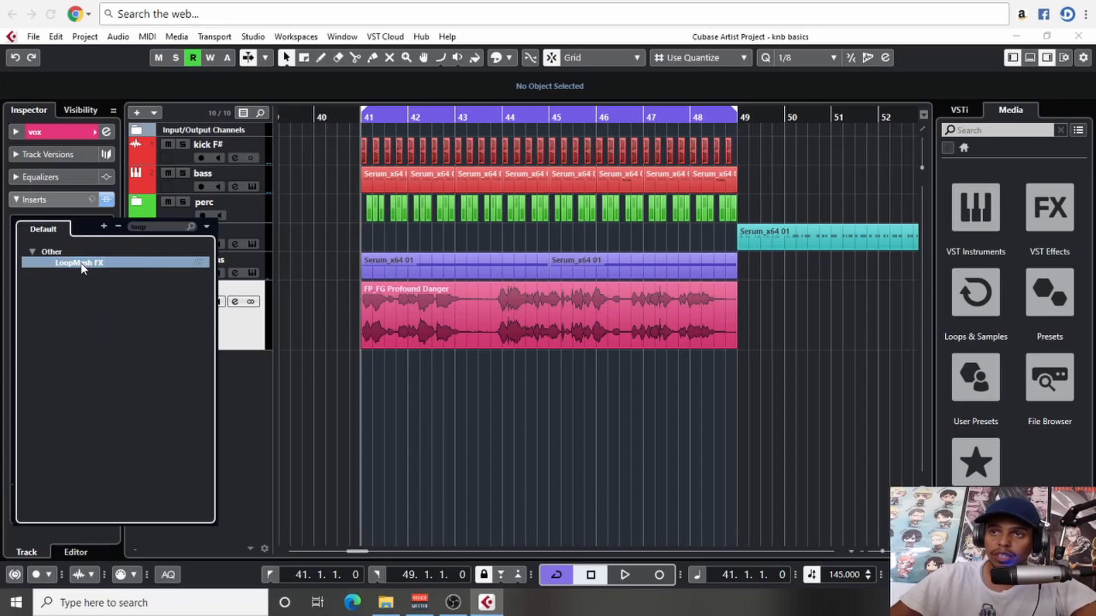
left_click(83, 263)
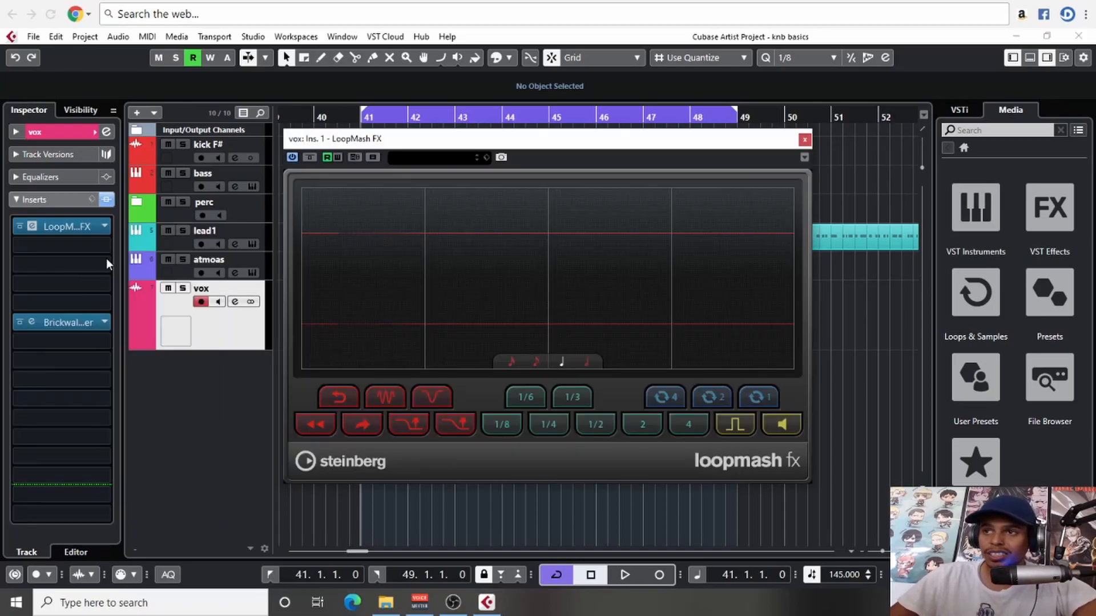
left_click_drag(591, 145, 612, 132)
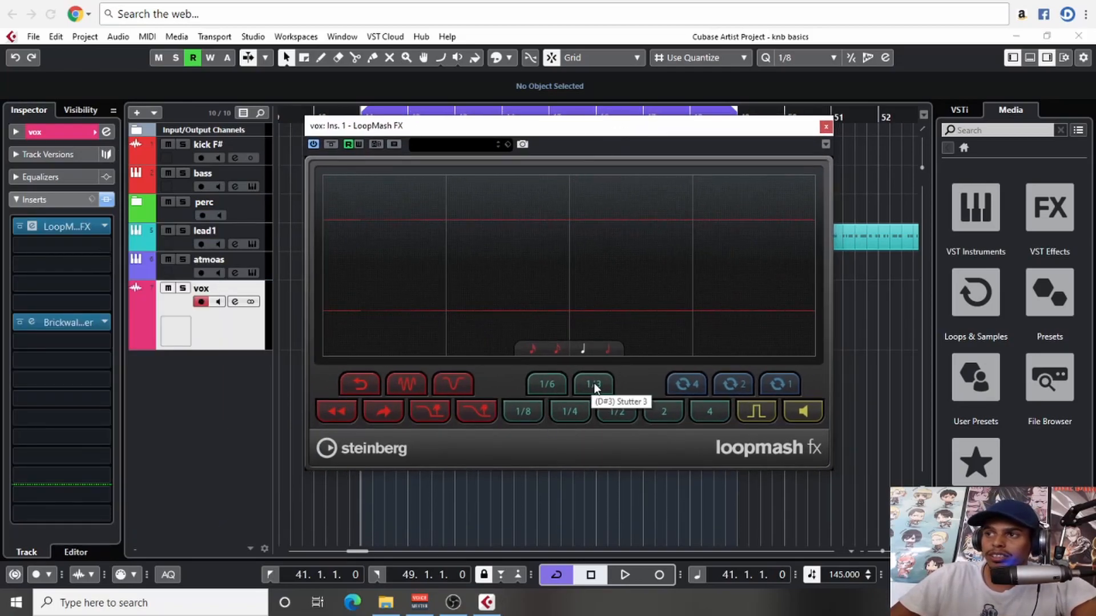
Audition the LoopMash FX stutter effects 1/6, 1/3, 1/8, 1/4 and 1/2 on the vocal during playback
key("space")
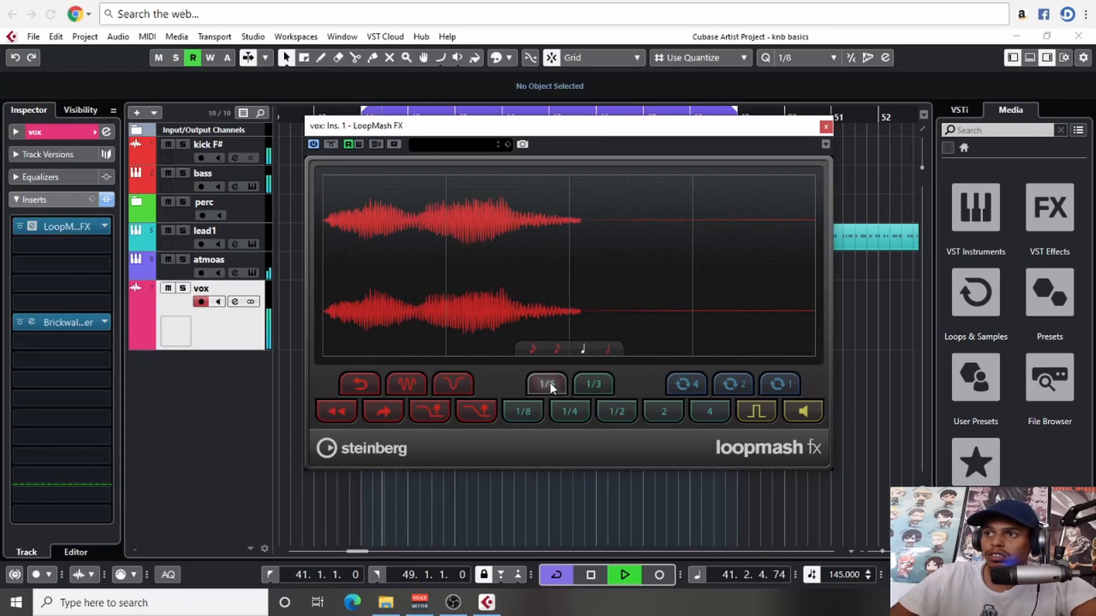
left_click(599, 384)
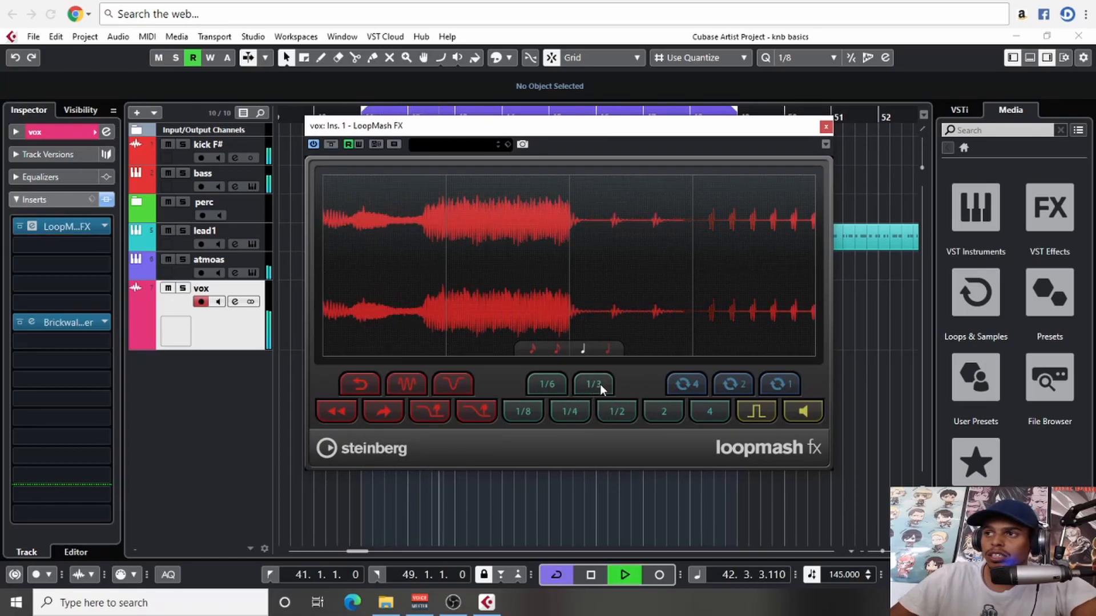
left_click(523, 411)
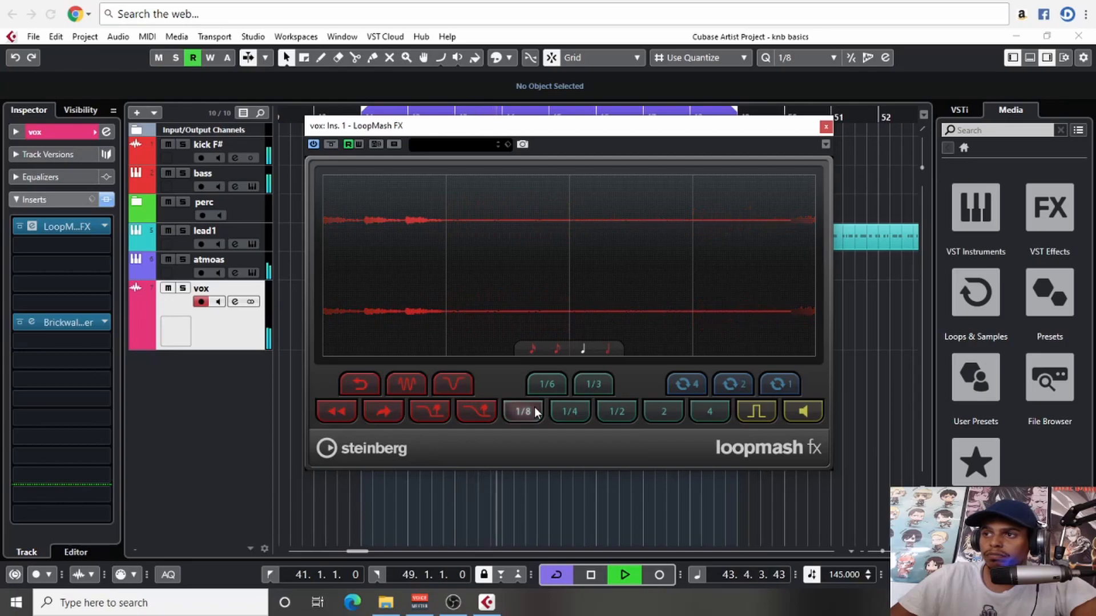
left_click(561, 412)
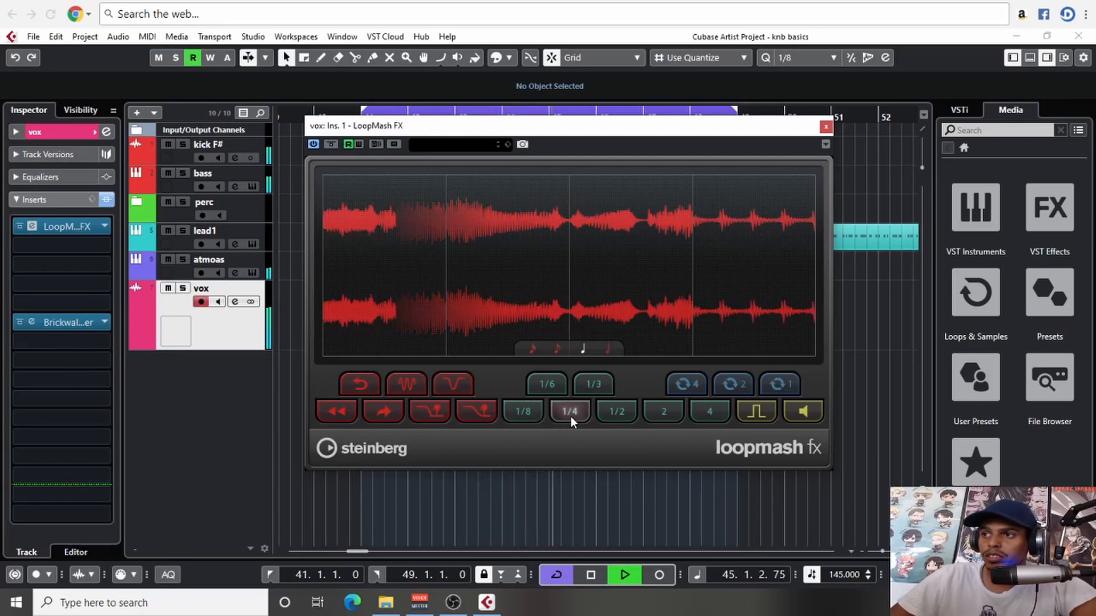
left_click(618, 412)
key("space")
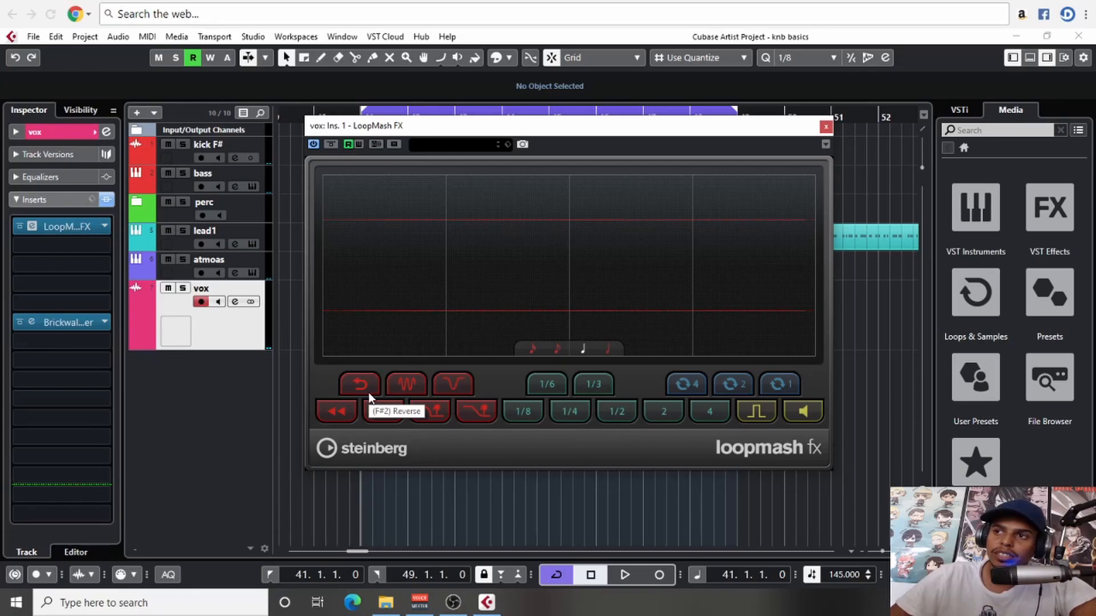
Audition Reverse and the other red LoopMash FX performance effects on the vocal during playback
key("space")
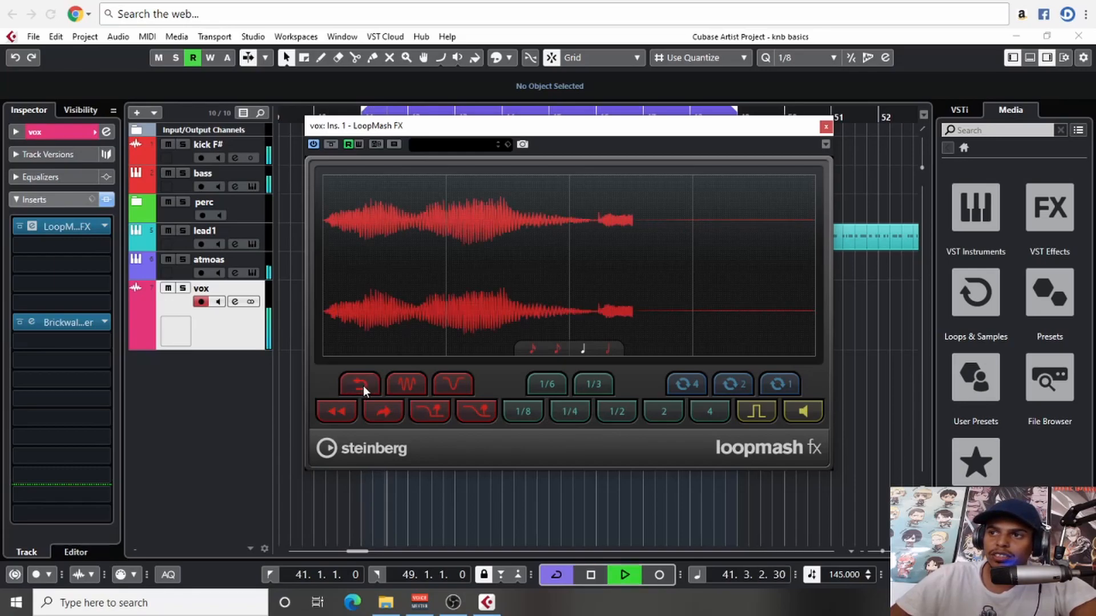
left_click_drag(372, 409, 389, 409)
left_click(410, 384)
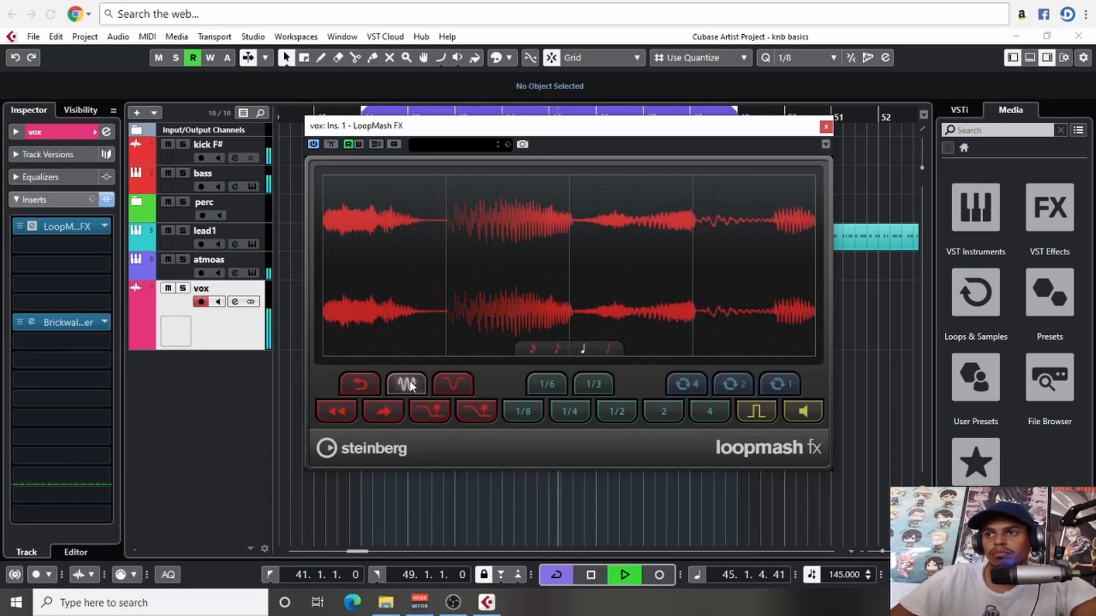
left_click_drag(336, 410, 336, 409)
key("space")
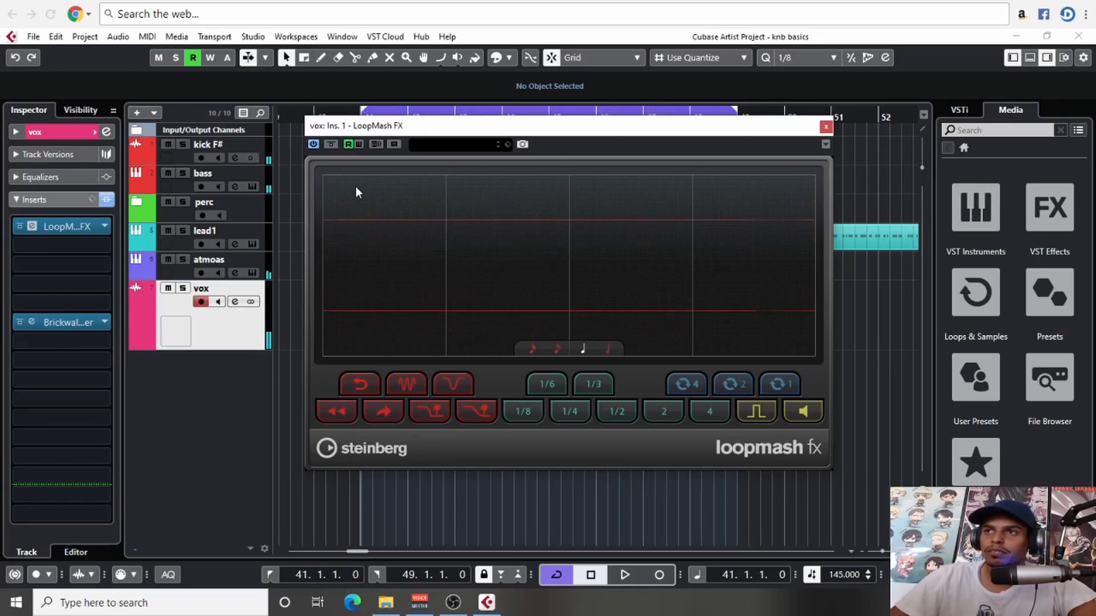
Close LoopMash FX, split the vox event at 43.2.1 and 43.4.3, and delete the silent piece between the cuts
left_click_drag(415, 131, 411, 385)
left_click(494, 300)
key("h")
key("h")
scroll(488, 299, "right", 5)
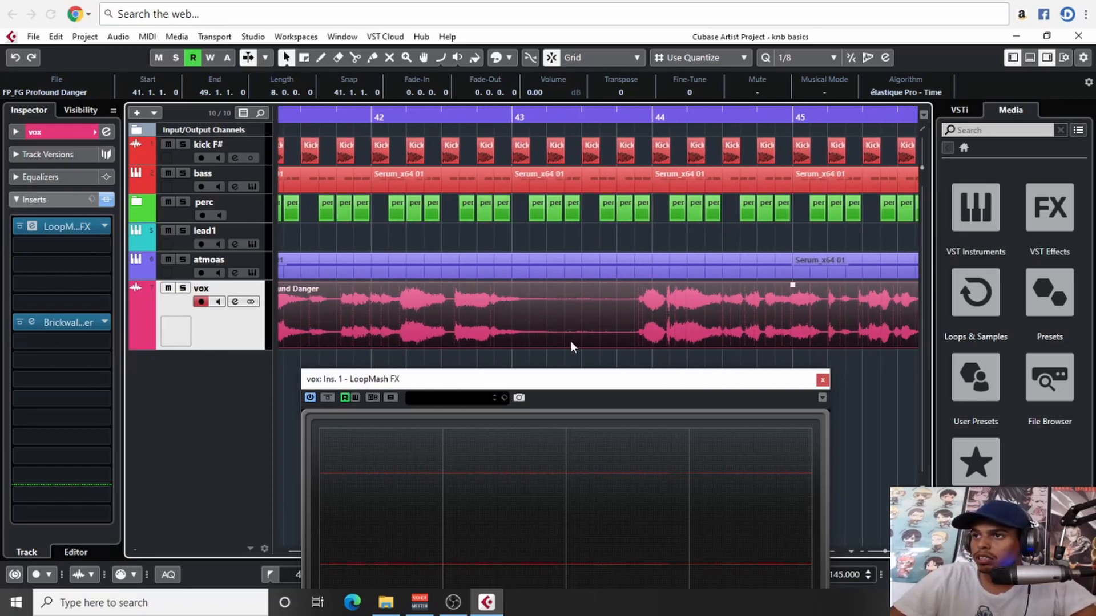
left_click(822, 380)
left_click(680, 371)
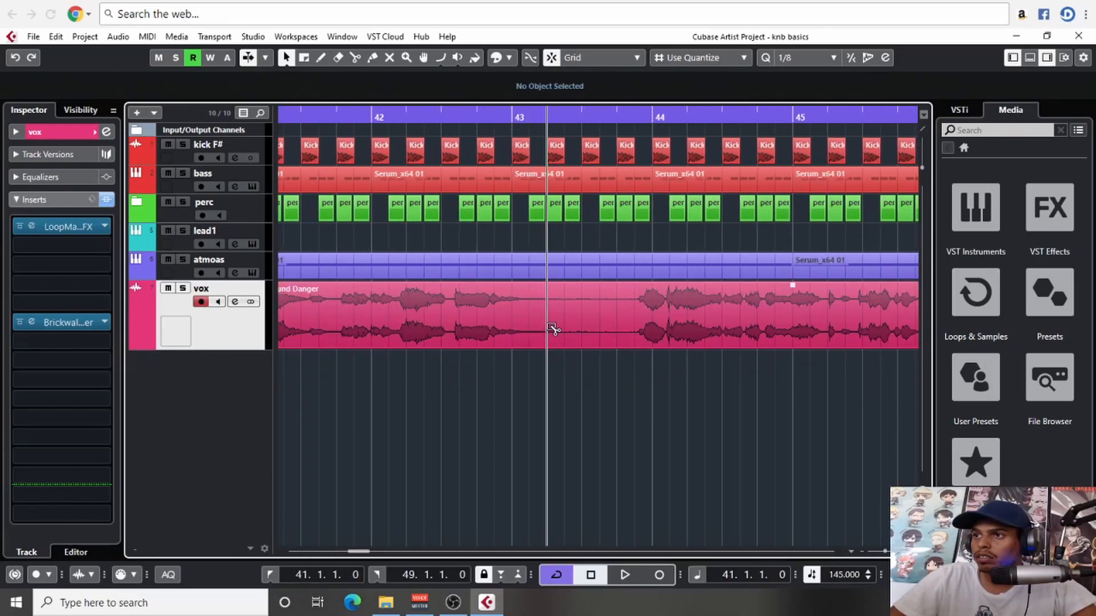
left_click(550, 328, "alt")
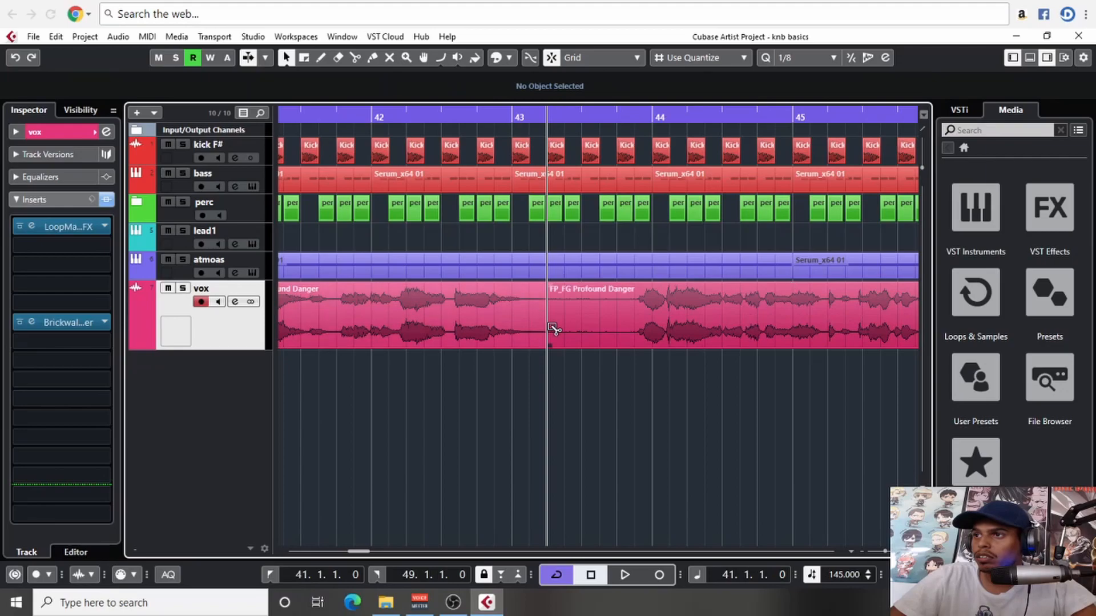
left_click(635, 335, "alt")
left_click(607, 337)
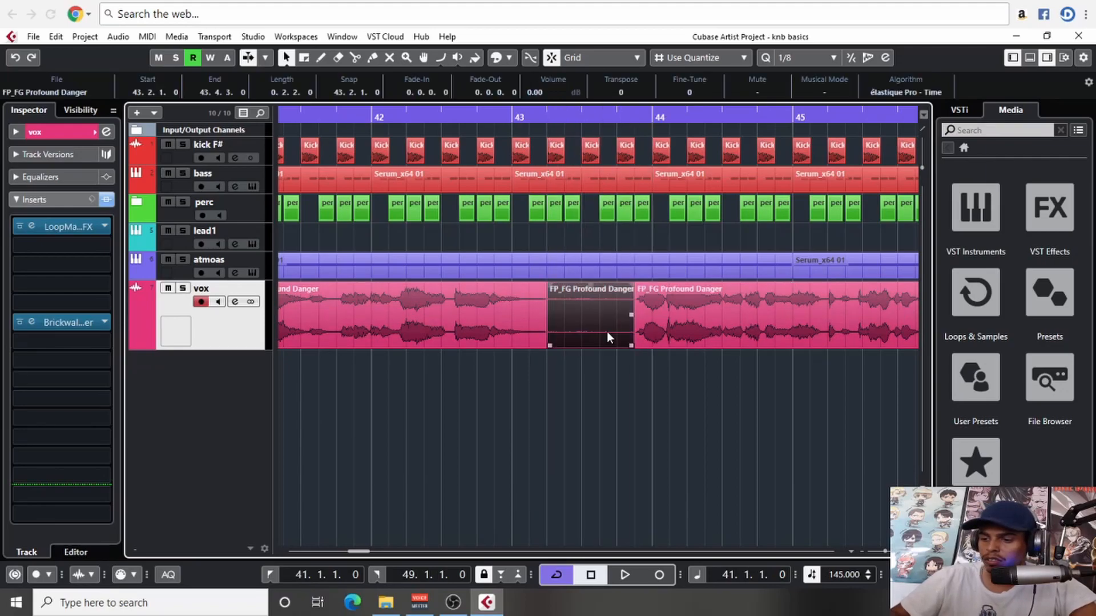
key("Delete")
Use Sizing Applies Time Stretch to extend the first vox event to 43.4.3, where the second event starts
left_click(285, 57)
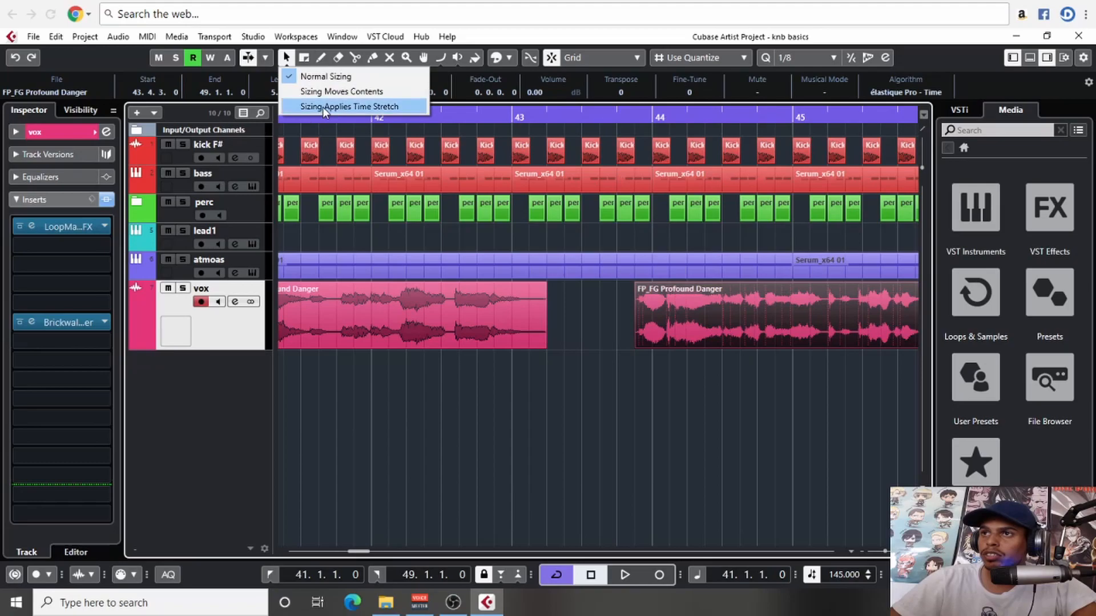
left_click(323, 108)
left_click_drag(542, 347, 634, 346)
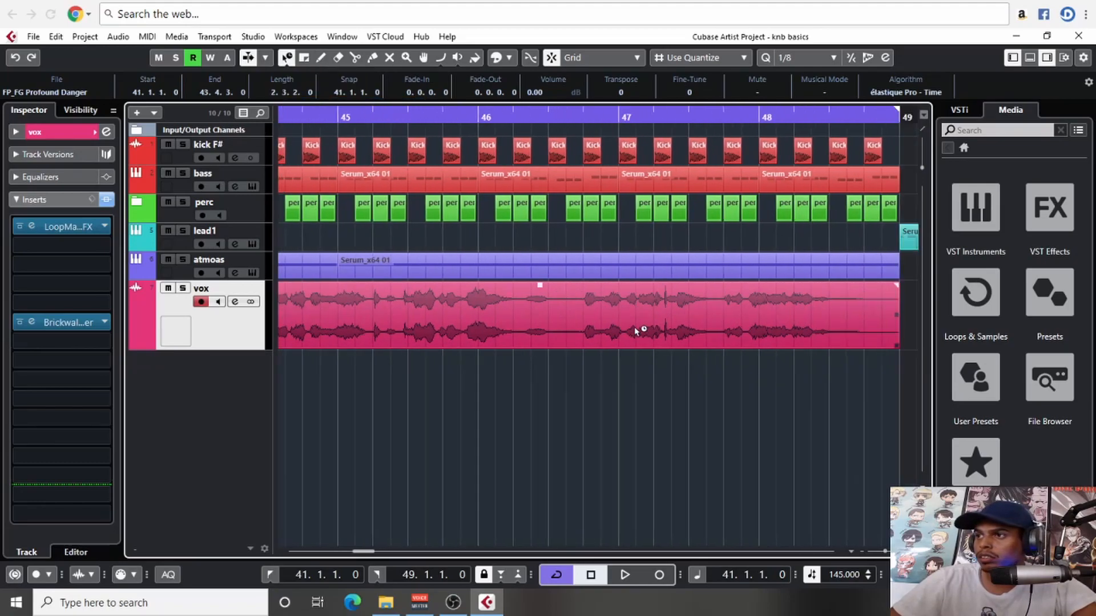
Play back the stretched vocal and return the selection tool to Normal Sizing
key("space")
left_click(282, 59)
left_click(292, 76)
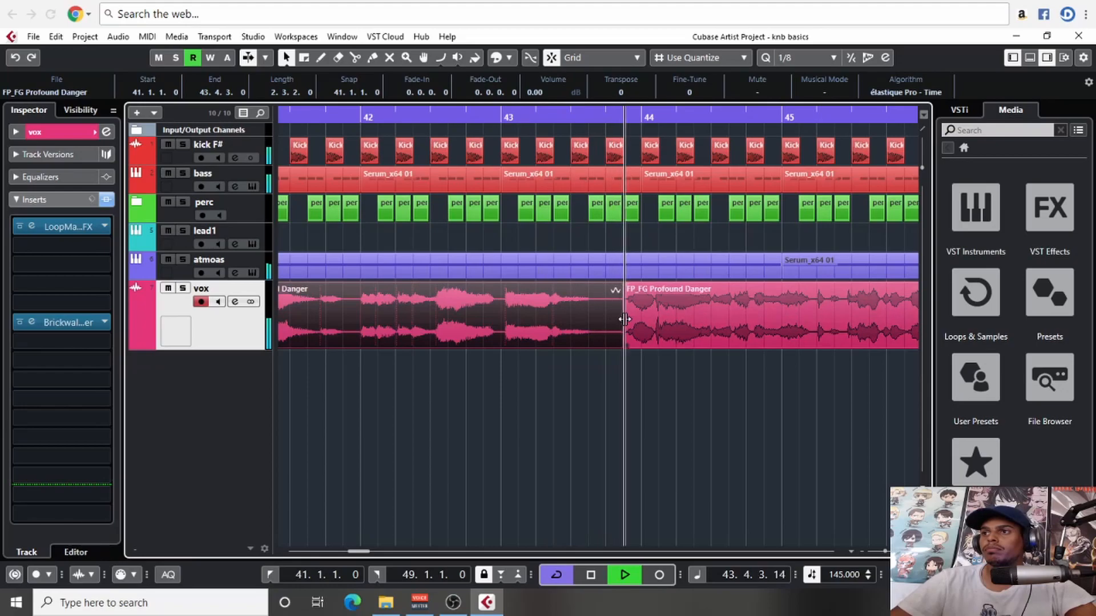
key("g")
key("g")
key("g")
key("g")
key("space")
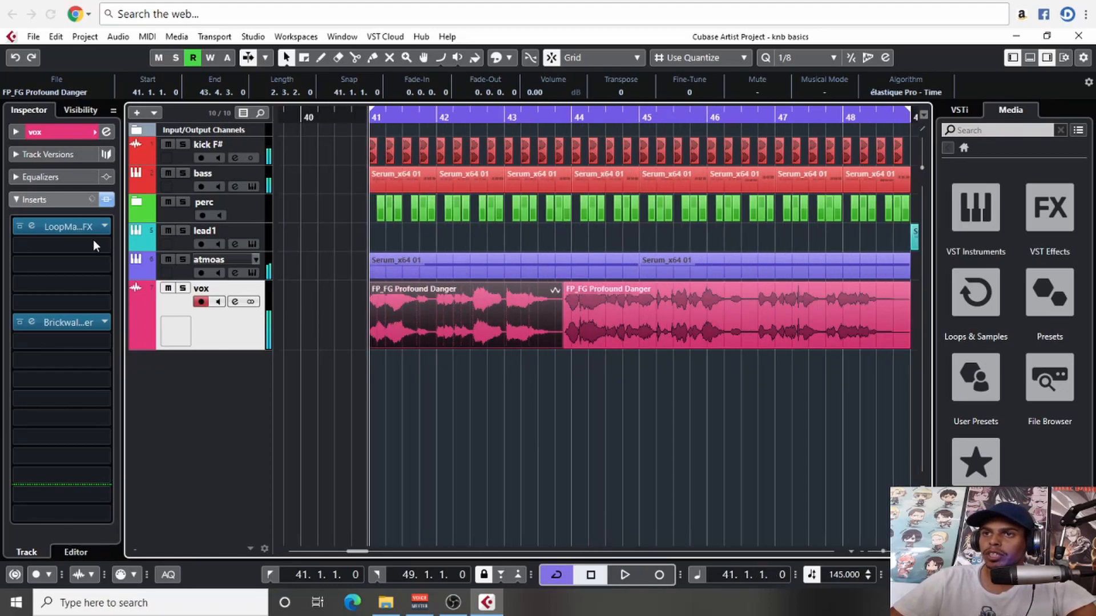
Reopen the LoopMash FX insert on the vox track and enable its automation write
left_click(32, 226)
left_click_drag(503, 382, 495, 147)
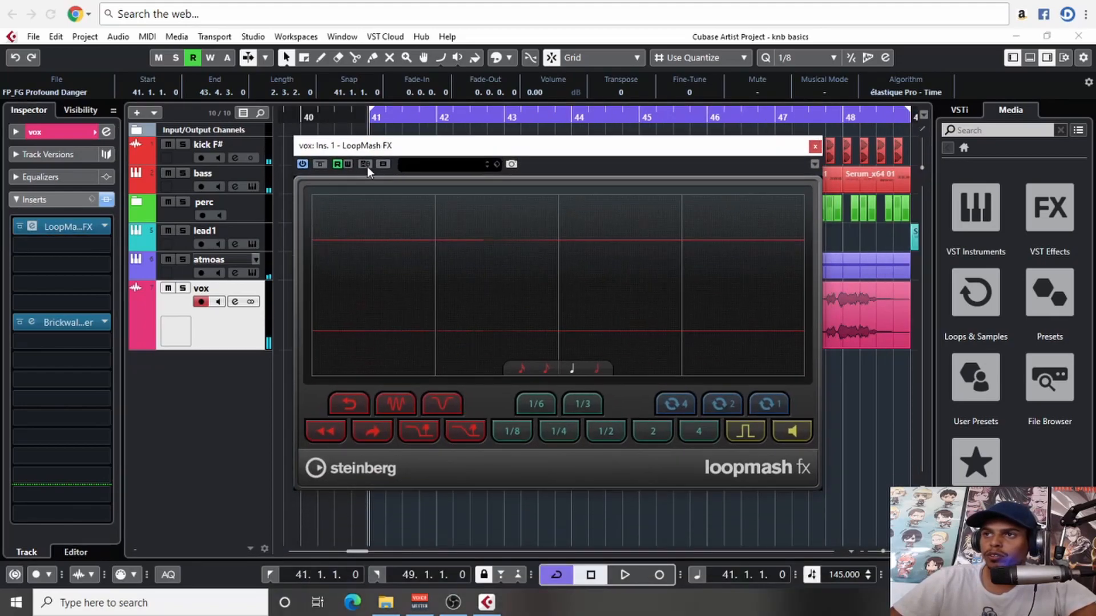
left_click(345, 168)
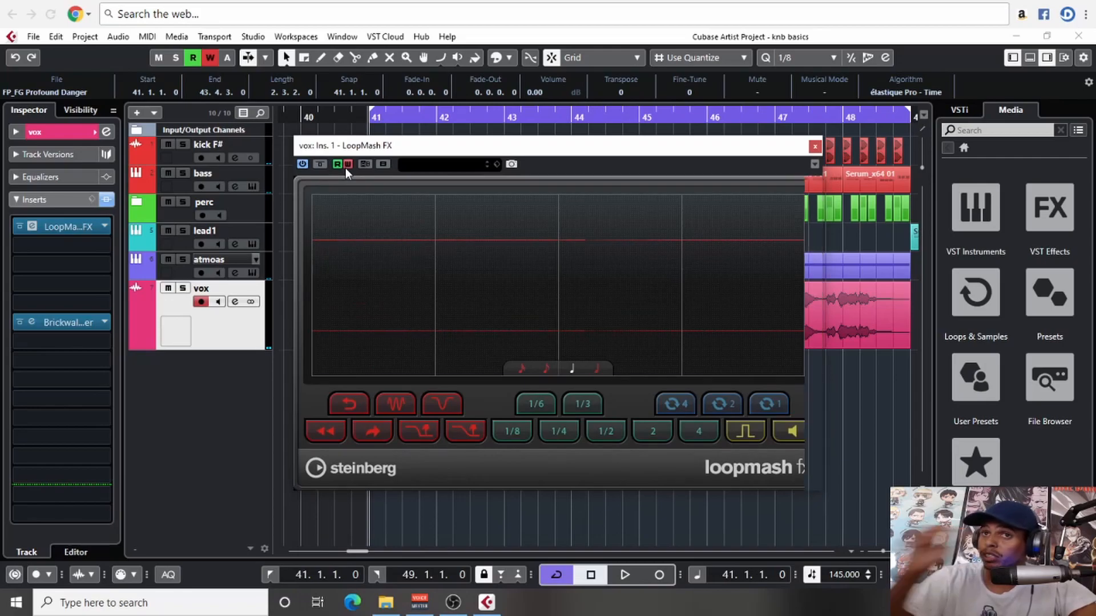
Record LoopMash FX automation over looped playback, triggering stutters 1/6, 1/4, 1/8 and 1/3 plus the double-arrow rewind effect
key("space")
left_click(538, 405)
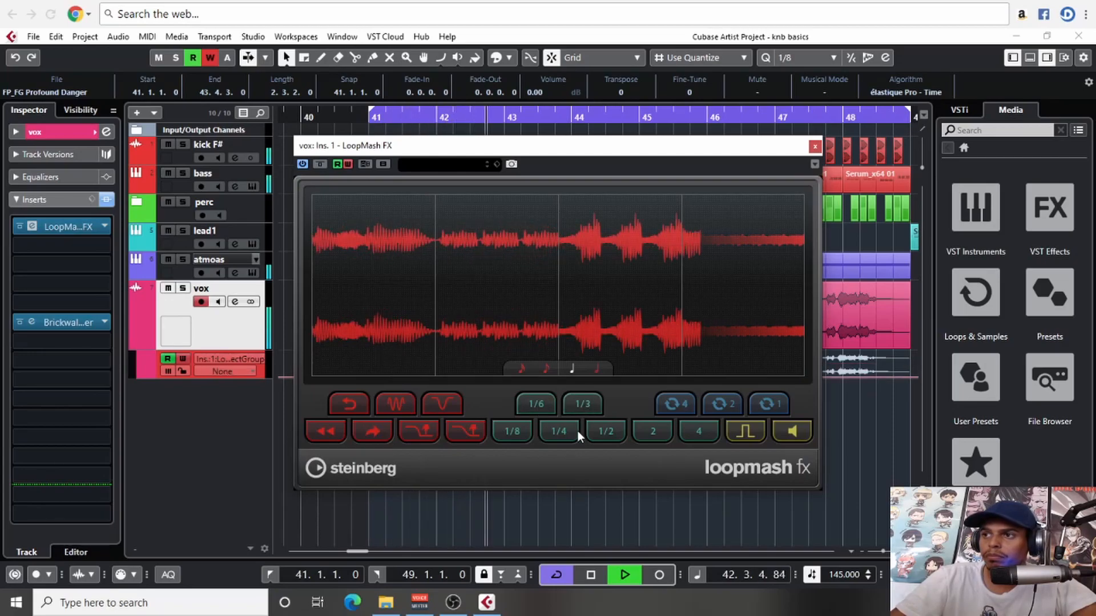
left_click(560, 434)
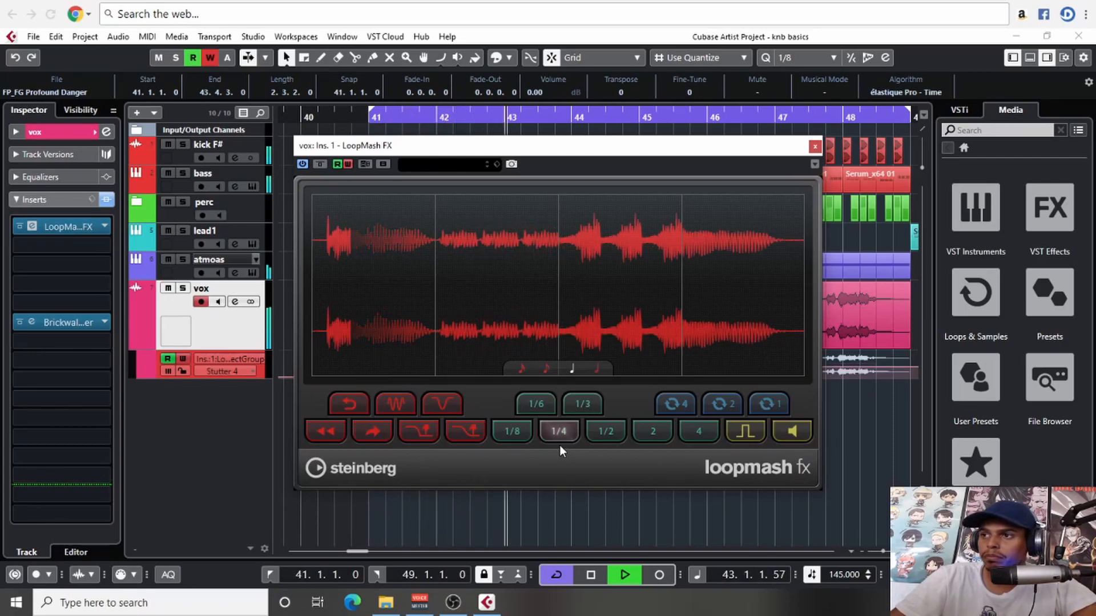
left_click(521, 436)
left_click(533, 406)
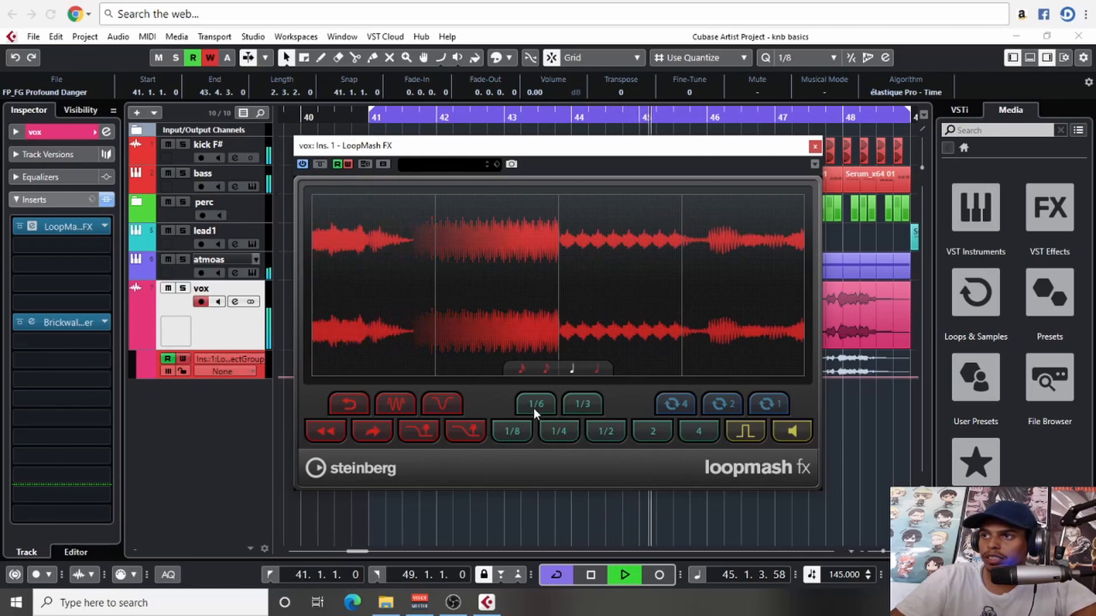
left_click(585, 406)
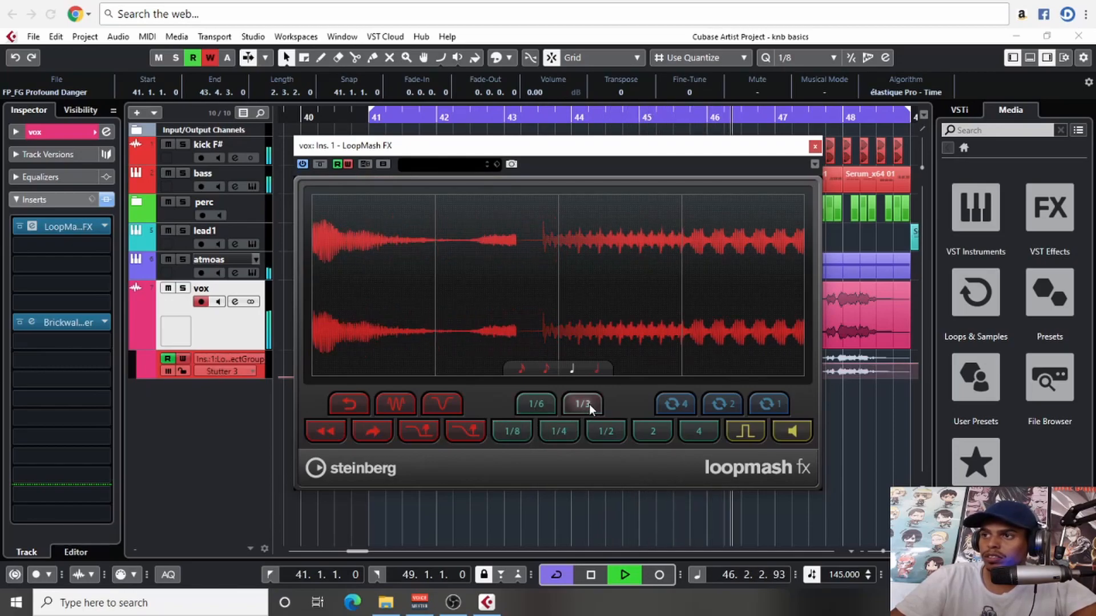
left_click(332, 436)
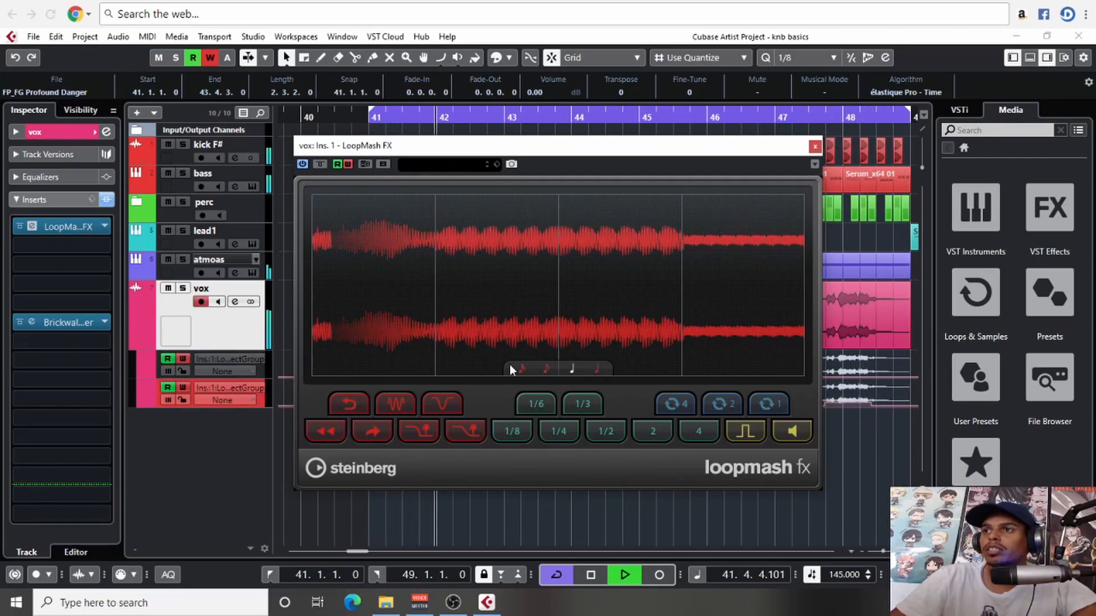
left_click(814, 147)
key("space")
Enlarge the two LoopMash FX automation lanes below the vox track to show their recorded curves
left_click_drag(250, 378, 259, 530)
scroll(599, 403, "down", 1)
scroll(598, 403, "right", 1)
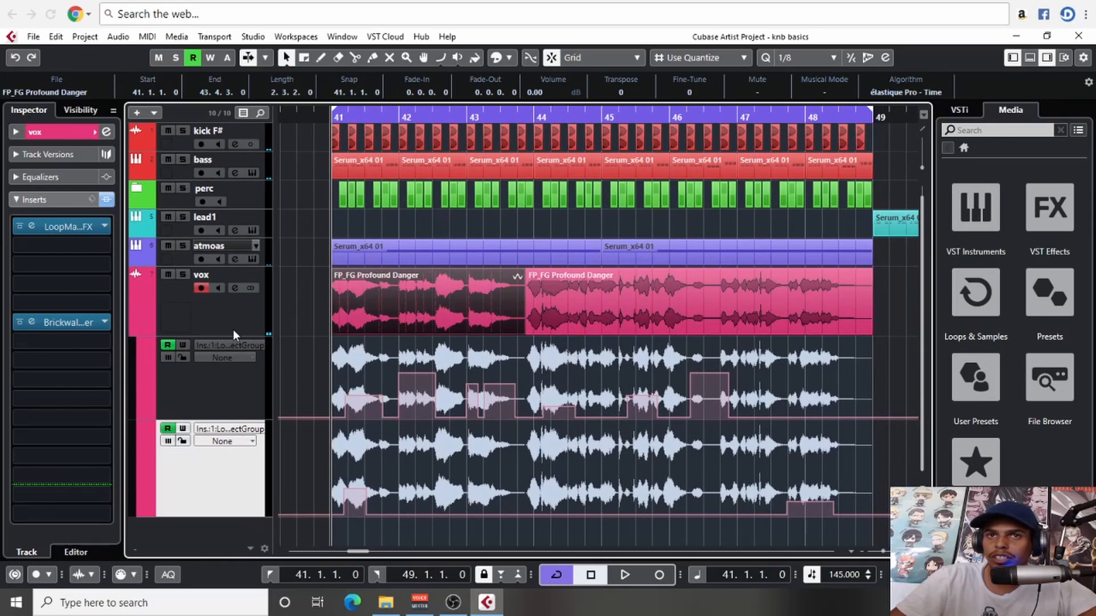
Try orange, blue and magenta as the vox track's color and settle on green
left_click(152, 327)
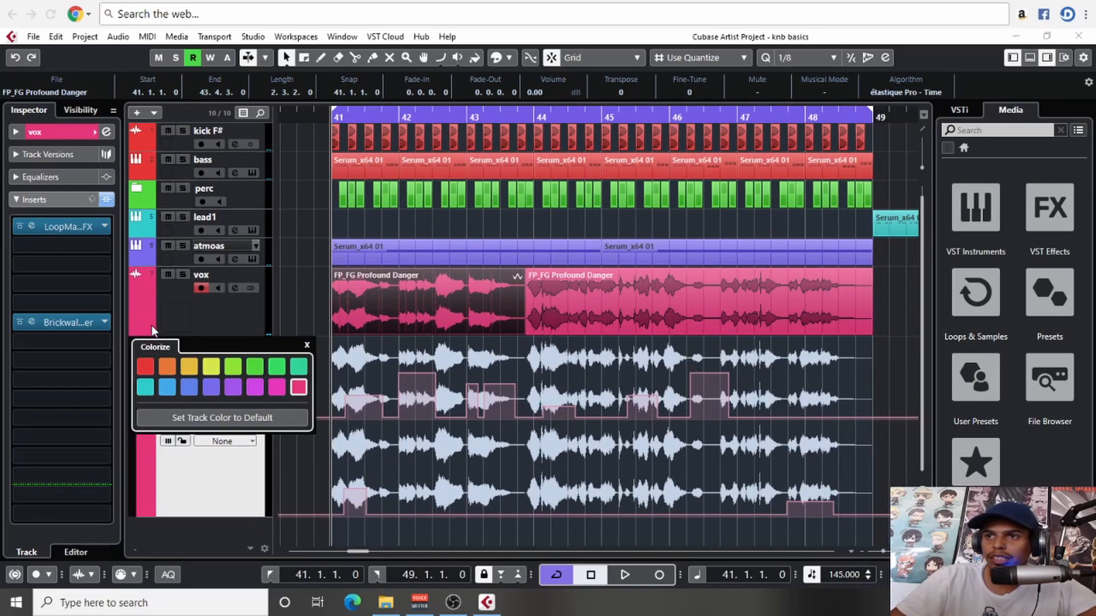
left_click(168, 369)
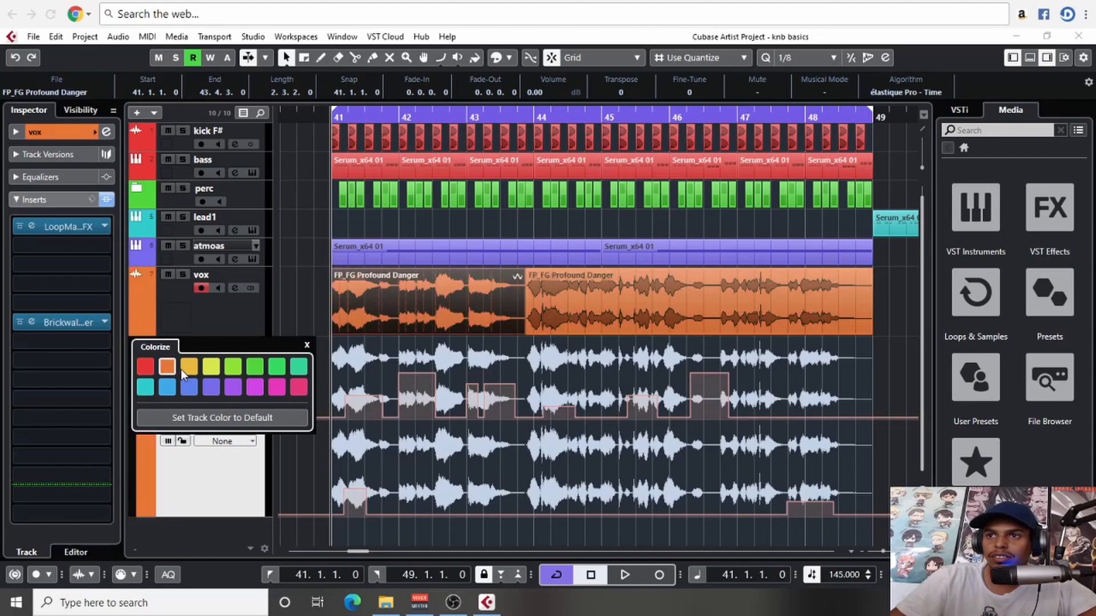
left_click(169, 390)
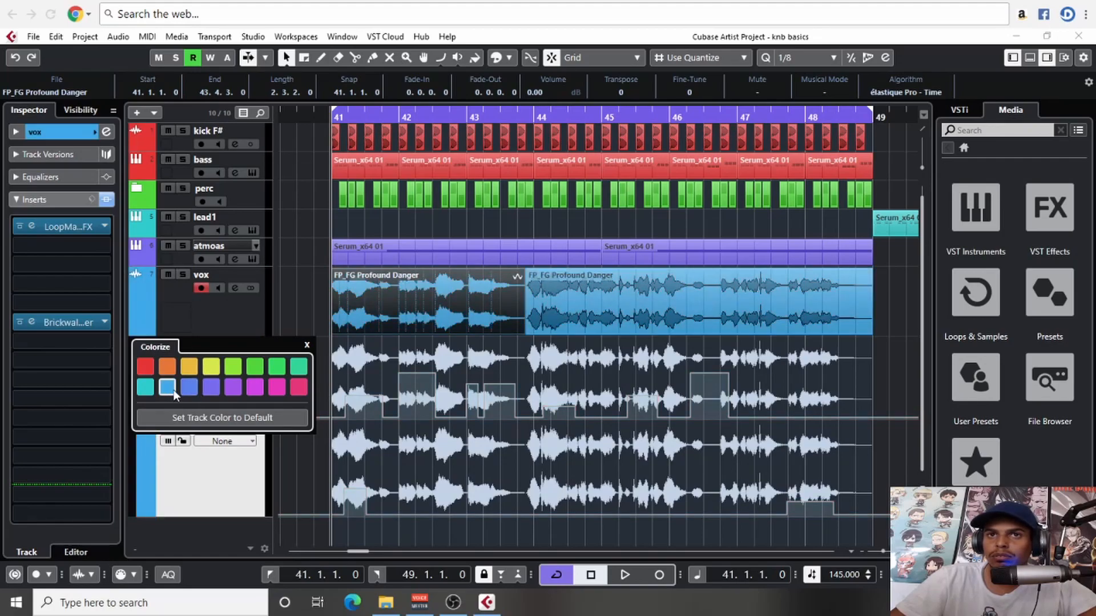
left_click(214, 391)
left_click(274, 388)
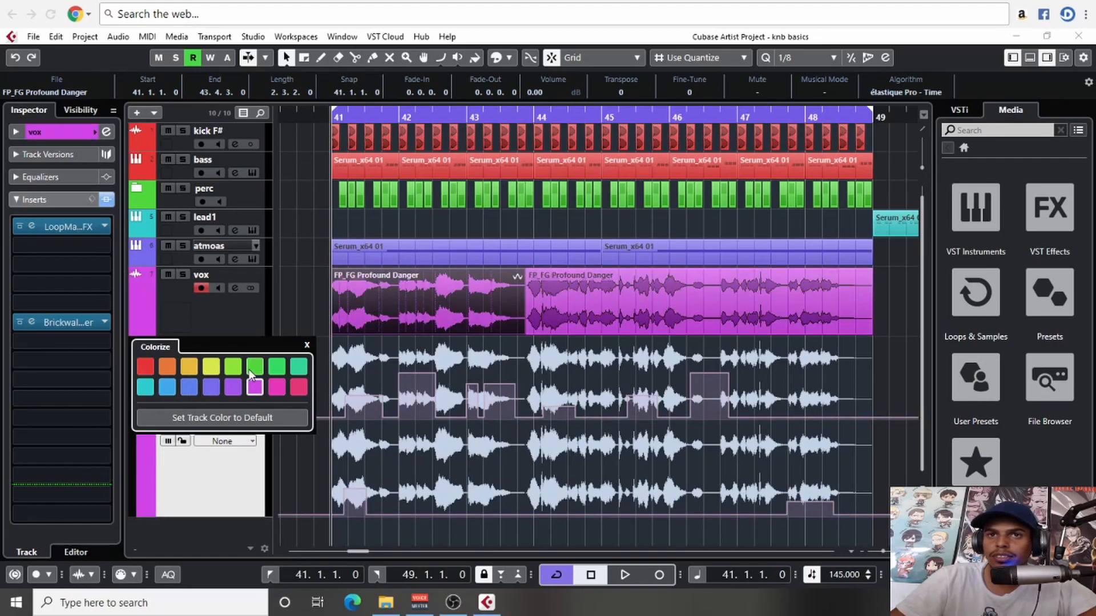
left_click(250, 368)
left_click(333, 306)
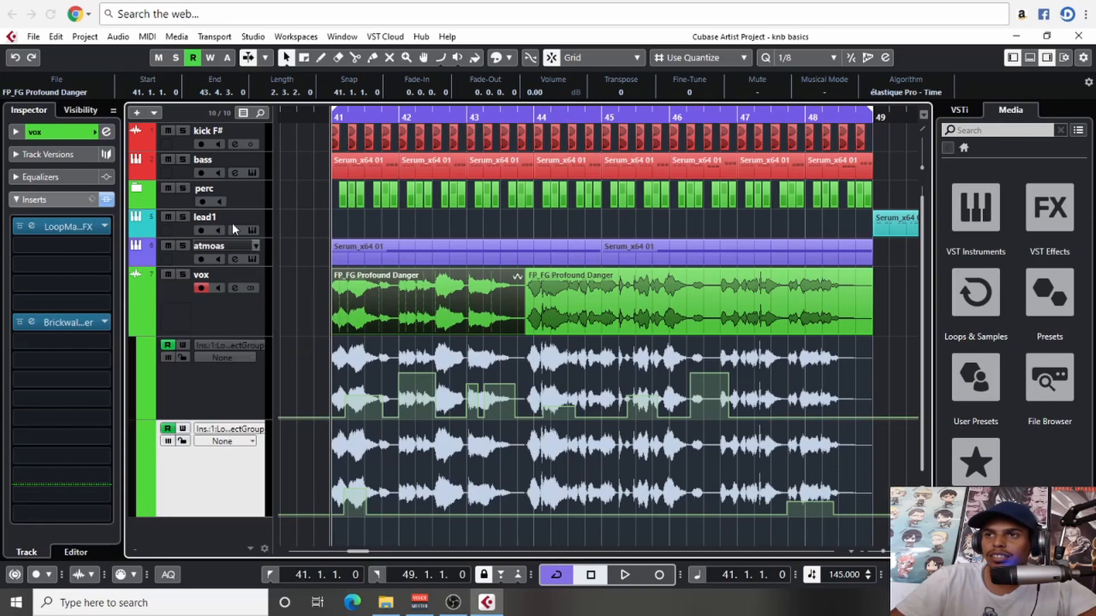
Recolor the perc folder track pink
left_click(152, 200)
left_click(295, 266)
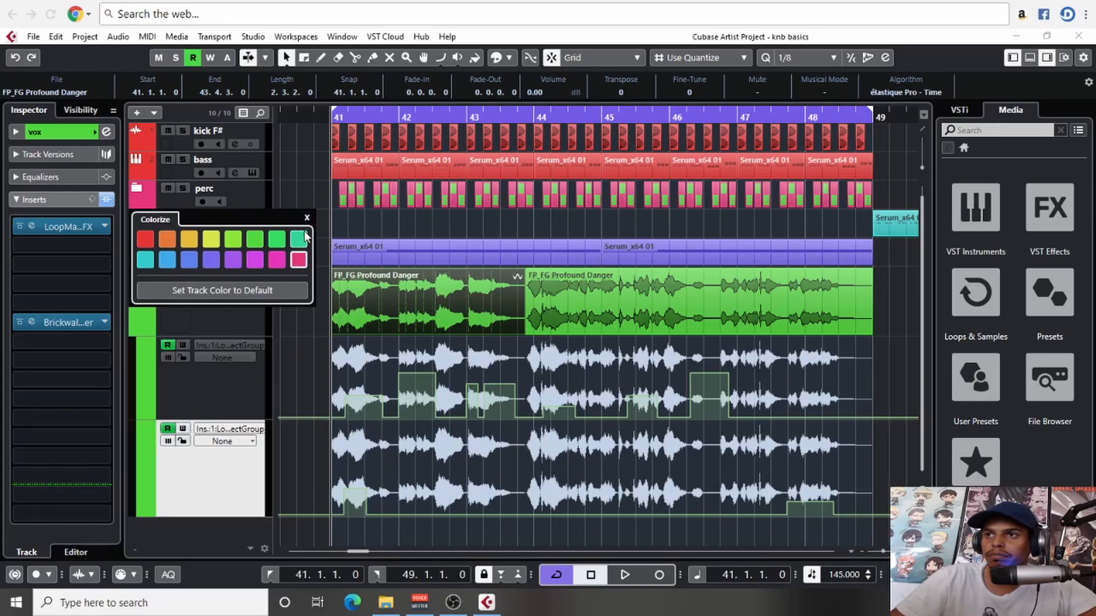
left_click(309, 313)
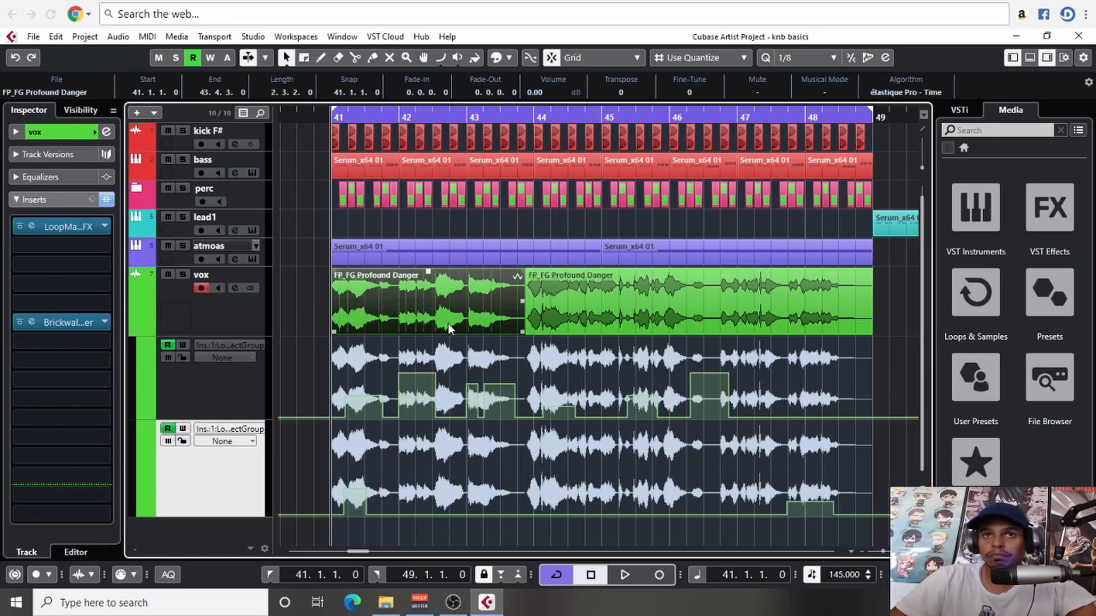
Play the loop from bar 41 and examine the recorded blocks in both LoopMash FX automation lanes
scroll(659, 330, "left", 2)
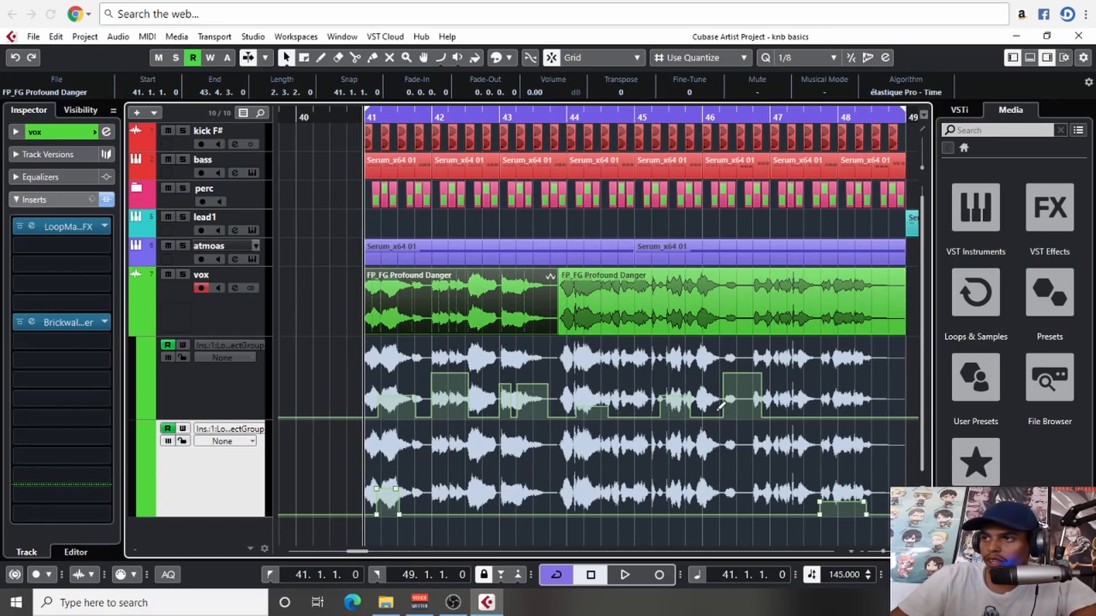
scroll(542, 437, "down", 2)
scroll(542, 436, "right", 1)
left_click(226, 381)
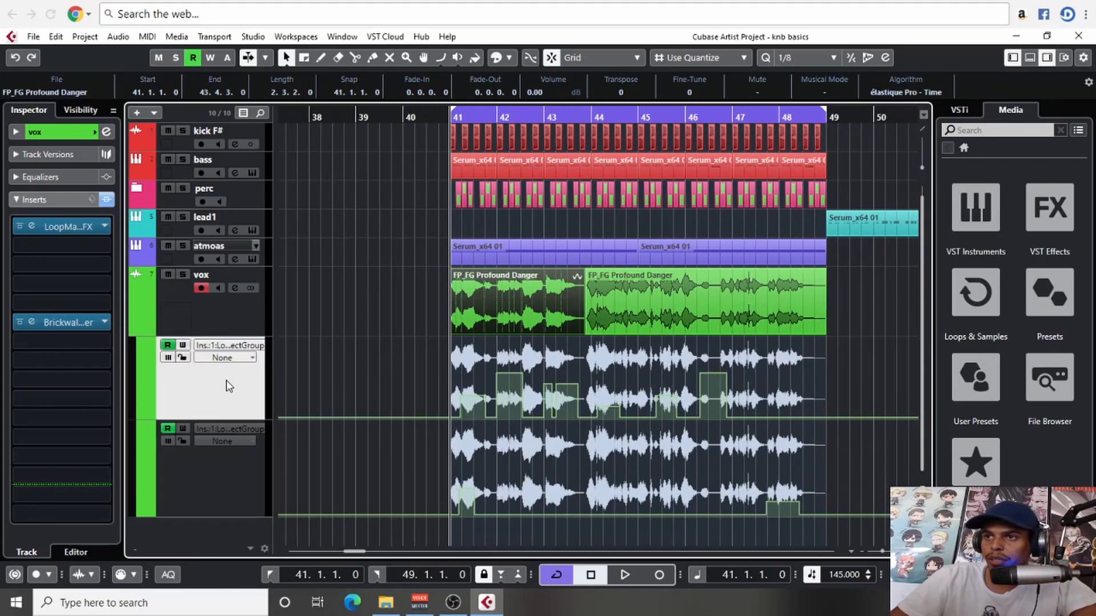
left_click(250, 471)
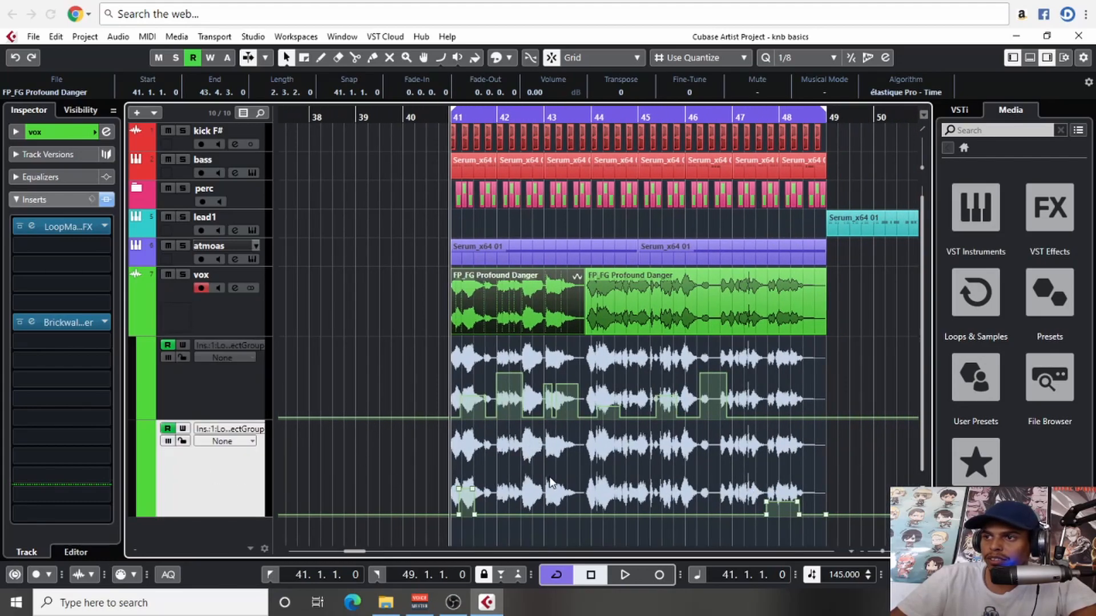
scroll(605, 470, "right", 1)
key("space")
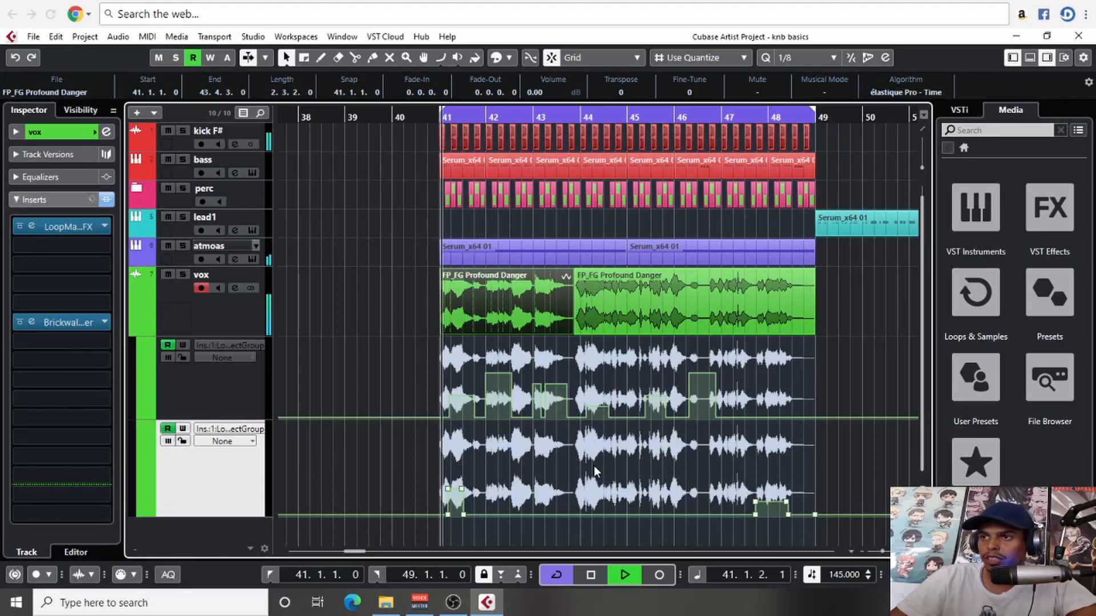
key("h")
key("h")
key("h")
key("h")
key("h")
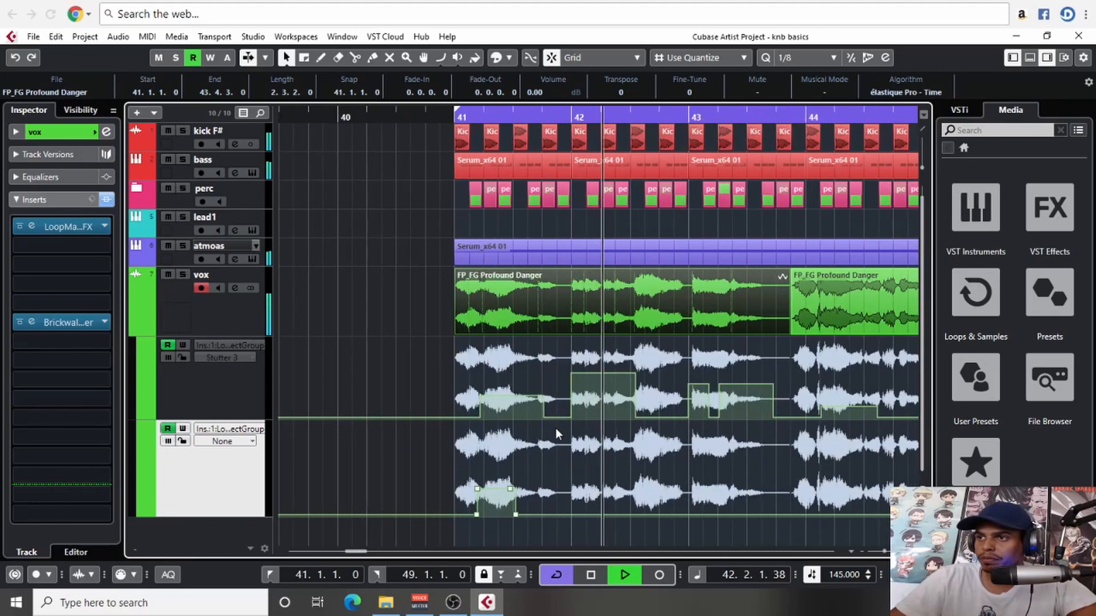
key("space")
Align the bar 41 stutter automation to the grid as two blocks ending at 41. 3. 1. 0, with the lower-lane effect between them, and audition it
key("h")
scroll(624, 371, "up", 3)
scroll(624, 371, "right", 2)
scroll(624, 371, "up", 1)
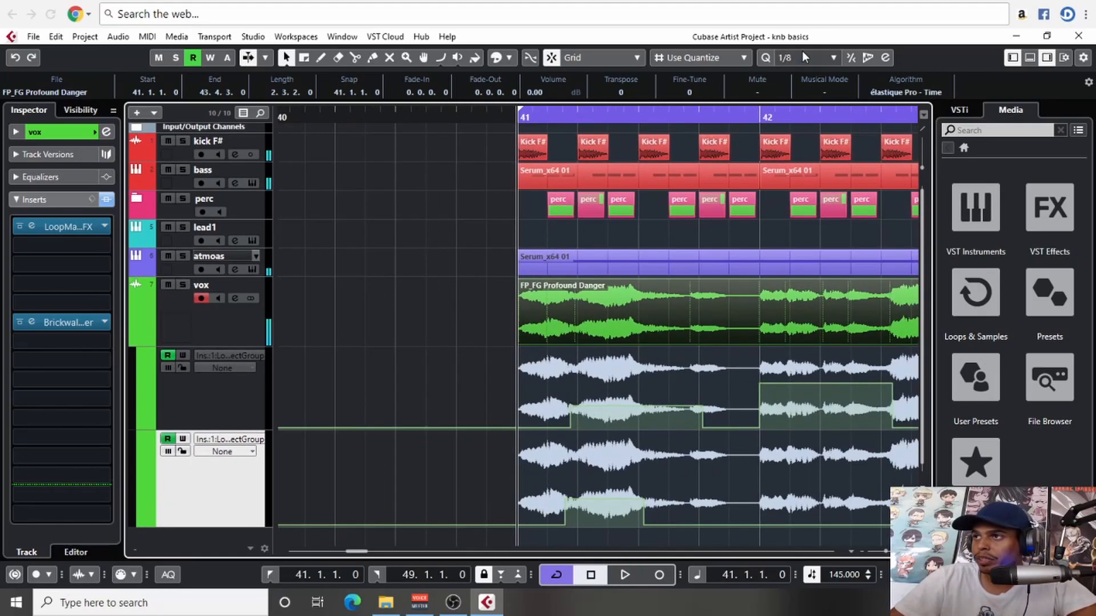
left_click(571, 409)
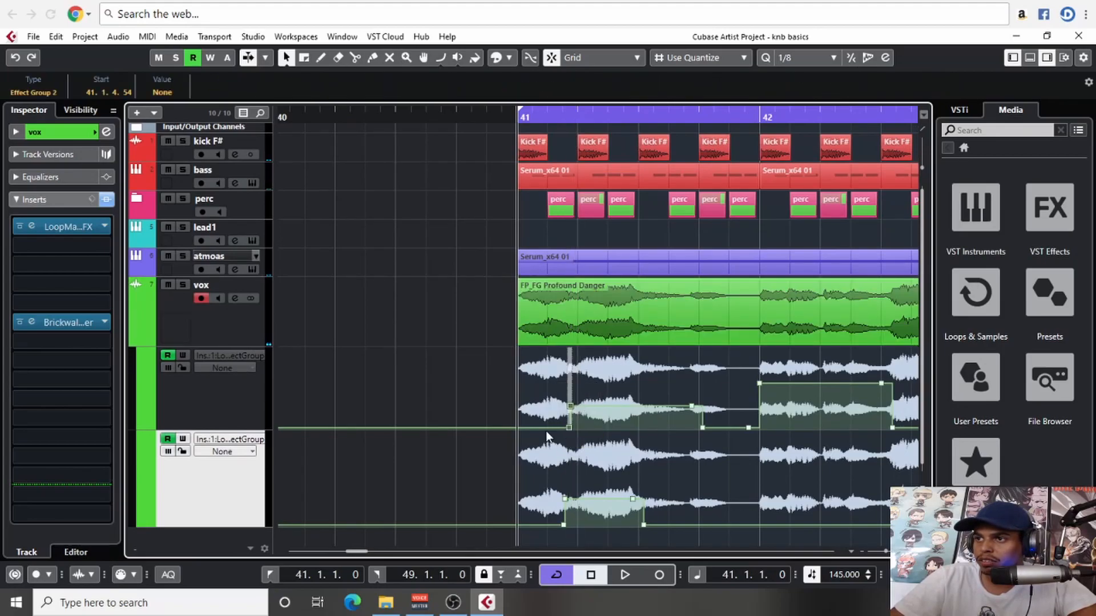
mouse_move(570, 428)
left_mouse_down()
mouse_move(518, 429)
mouse_move(519, 407)
mouse_move(577, 428)
left_mouse_up()
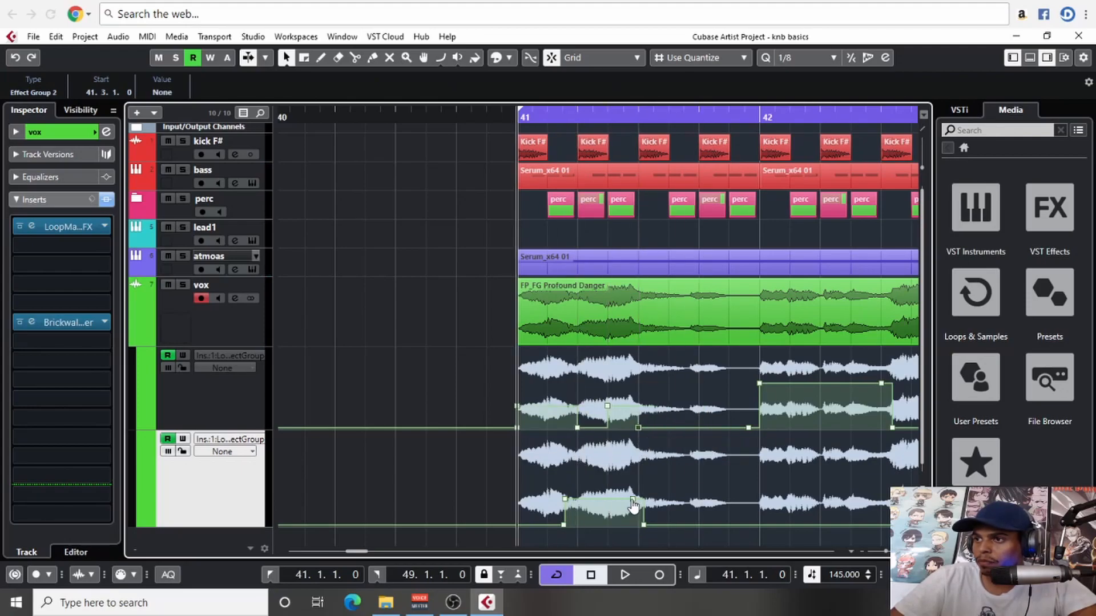
key("space")
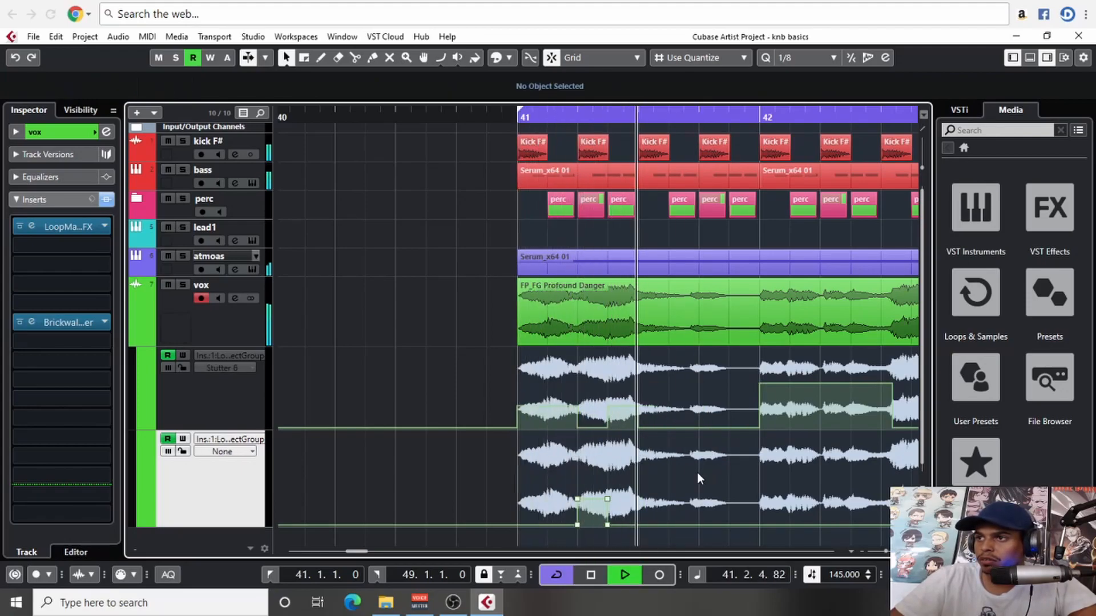
key("space")
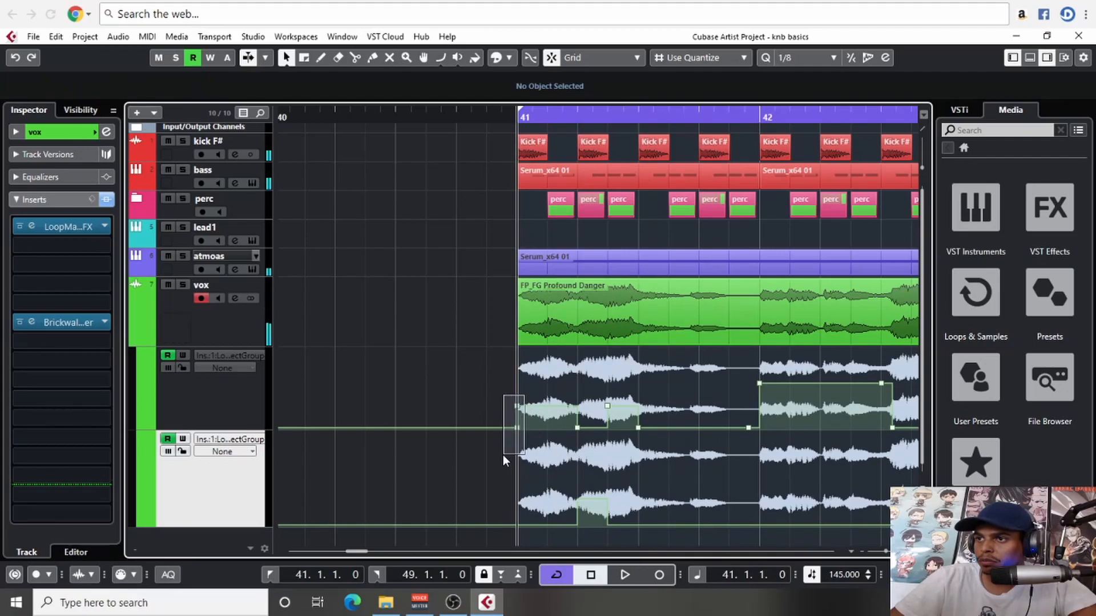
Start the first bar 41 stutter half a beat into the bar and delete the gap points to join both stutter blocks
left_click_drag(516, 415, 534, 412)
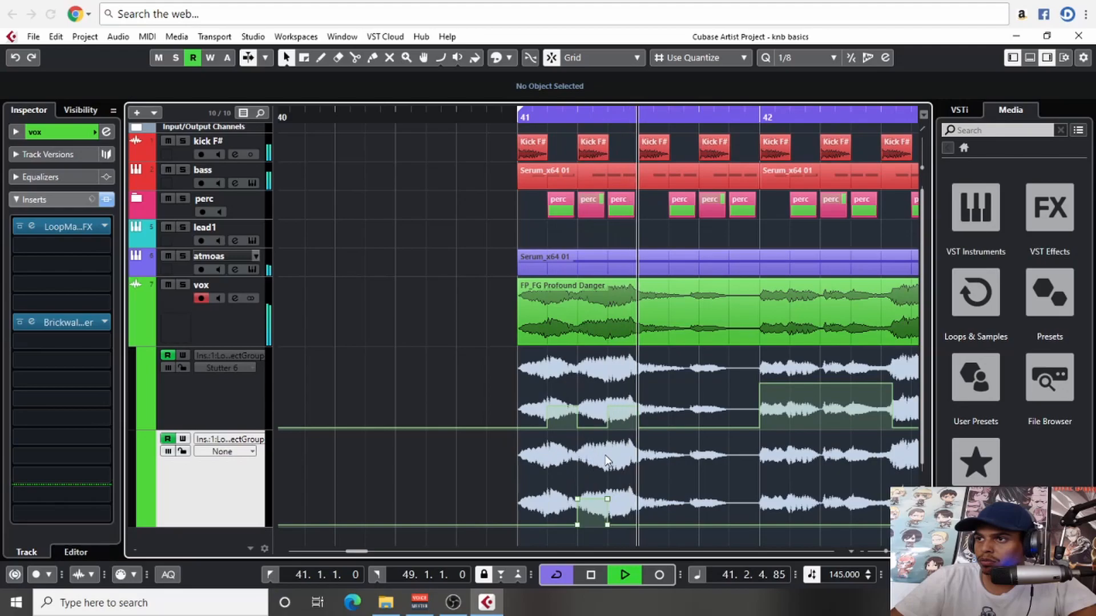
key("space")
left_click_drag(574, 435, 630, 426)
key("Delete")
key("space")
Delete the effect block in bar 41 of the lower LoopMash FX lane and audition the loop
left_click_drag(619, 488, 551, 533)
key("Delete")
key("space")
key("space")
key("space")
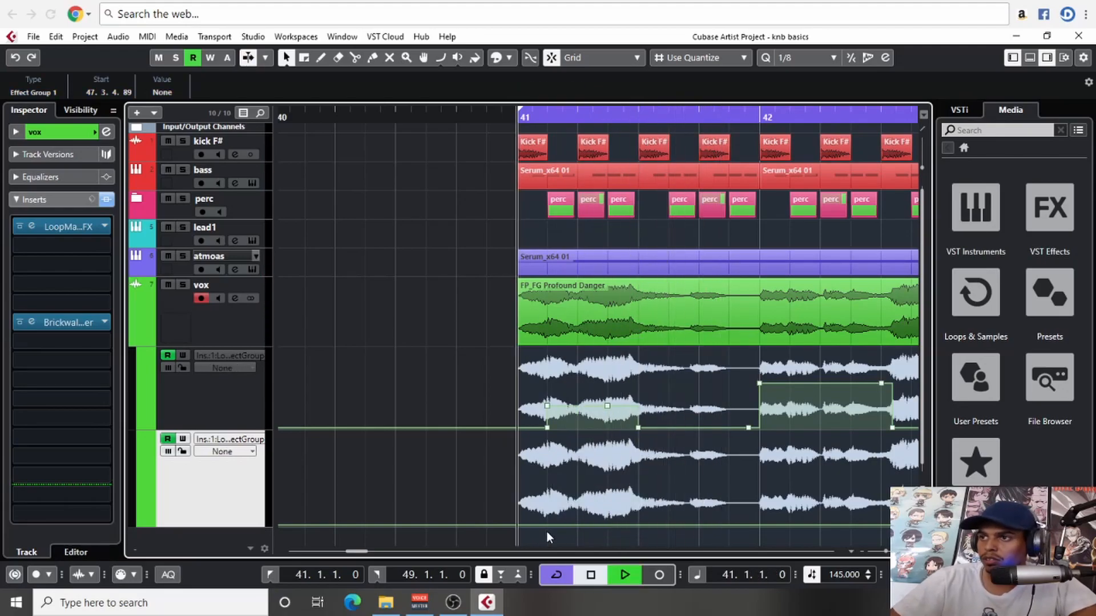
Shift the bar 41 Stutter 6 block so it starts at 41. 1. 1. 0
scroll(621, 500, "down", 3)
key("space")
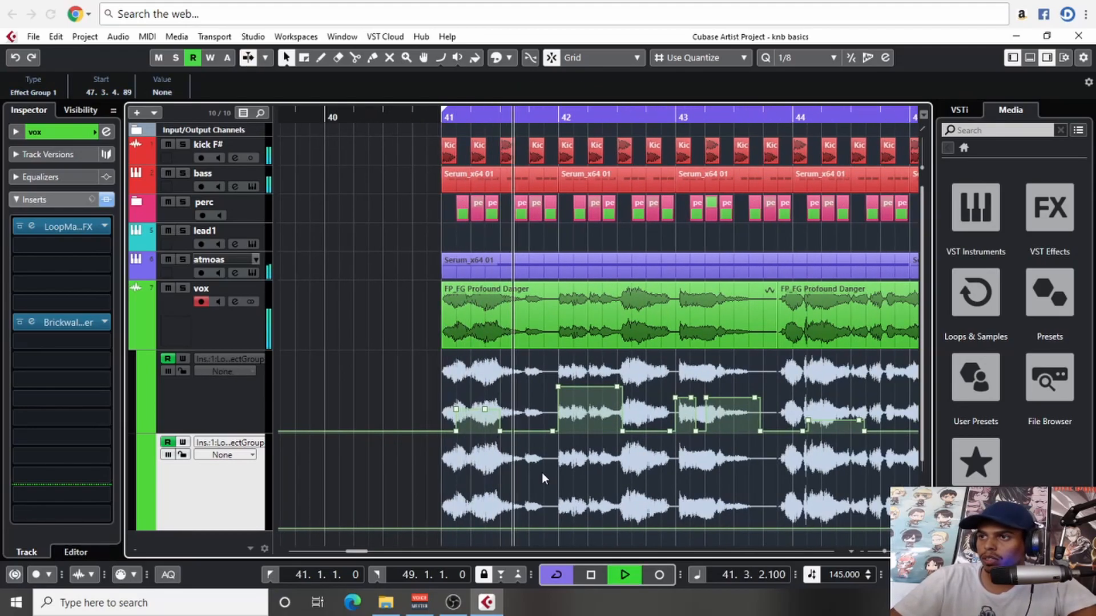
left_click_drag(500, 431, 442, 410)
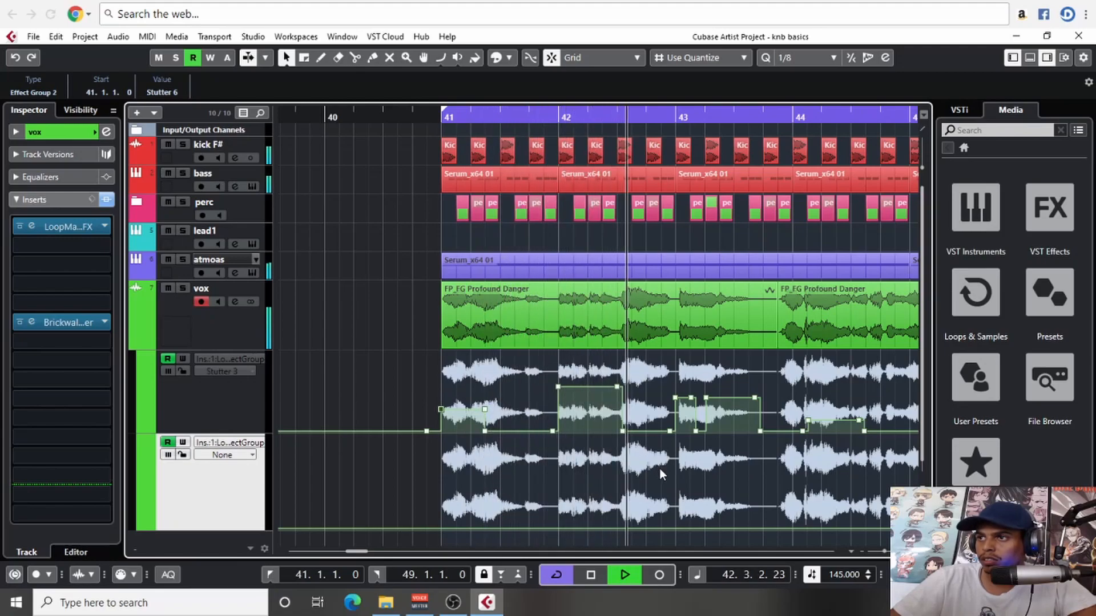
Delete the gap points in bar 43 to join its two stutter blocks, and end the joined block at 43. 4. 1. 0
left_click(695, 432)
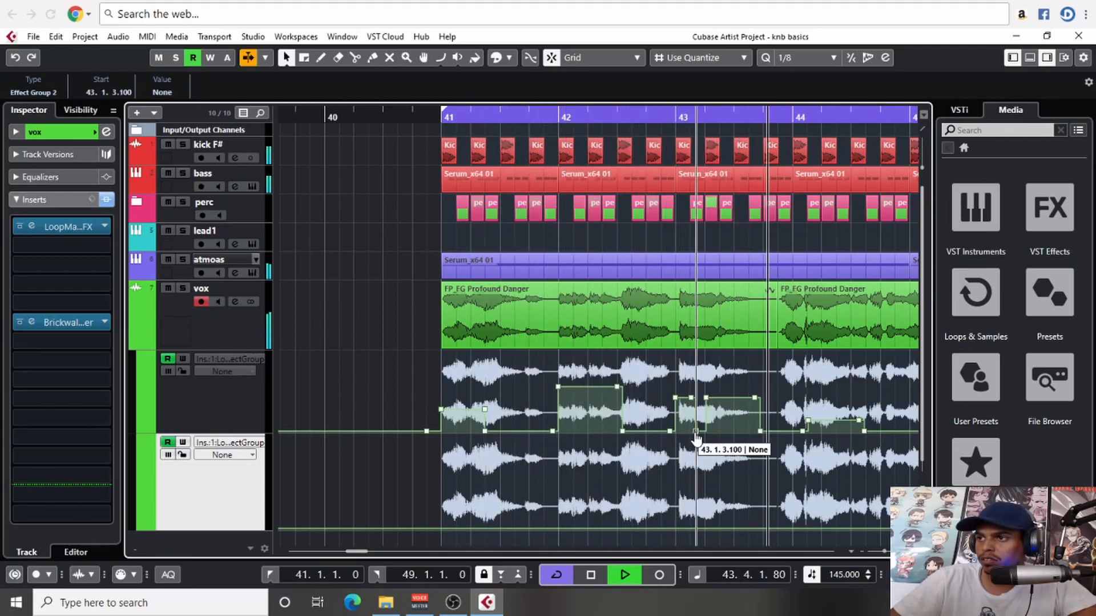
key("Delete")
key("g")
left_click_drag(497, 399, 497, 436)
key("space")
left_click_drag(669, 524, 718, 510)
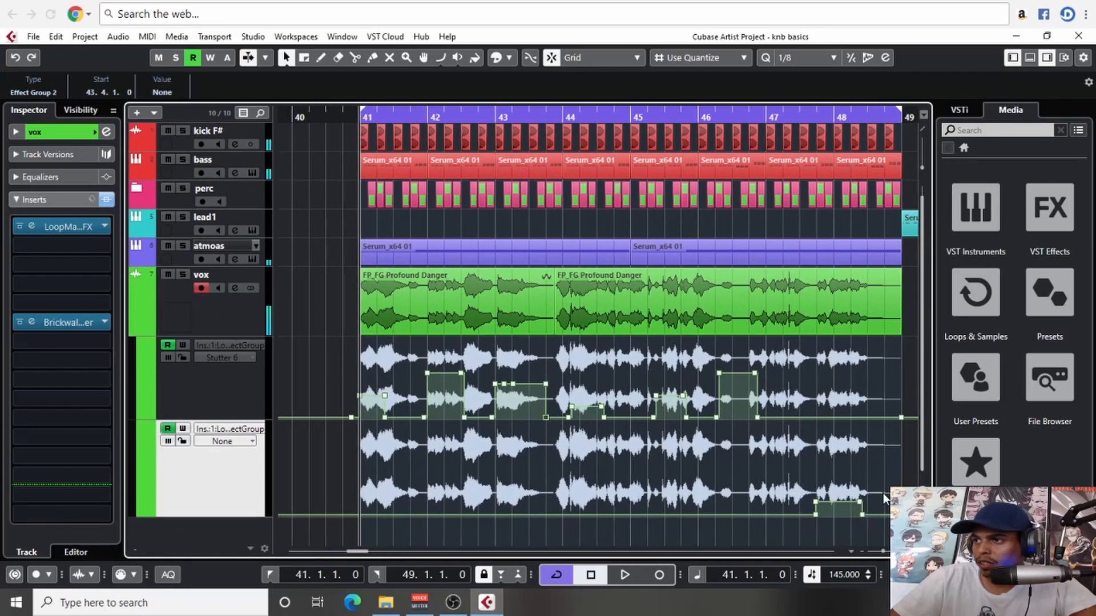
Add a BackSpin block in the lower LoopMash FX lane from about bar 44 to 44. 4. 1. 0 and audition it
left_click(815, 512)
left_click(580, 508)
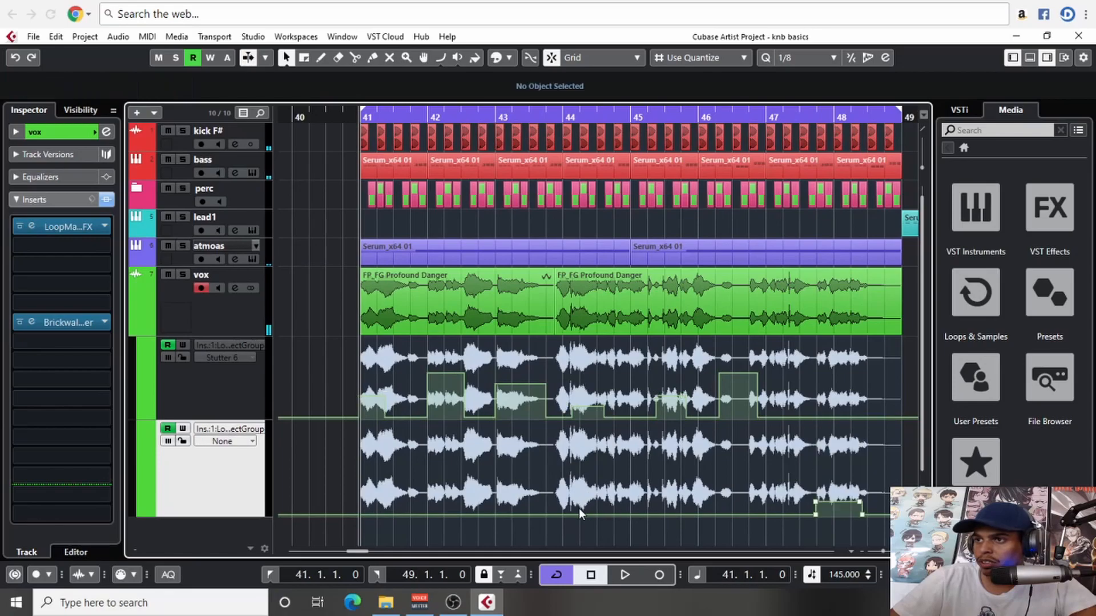
left_click_drag(566, 510, 563, 515)
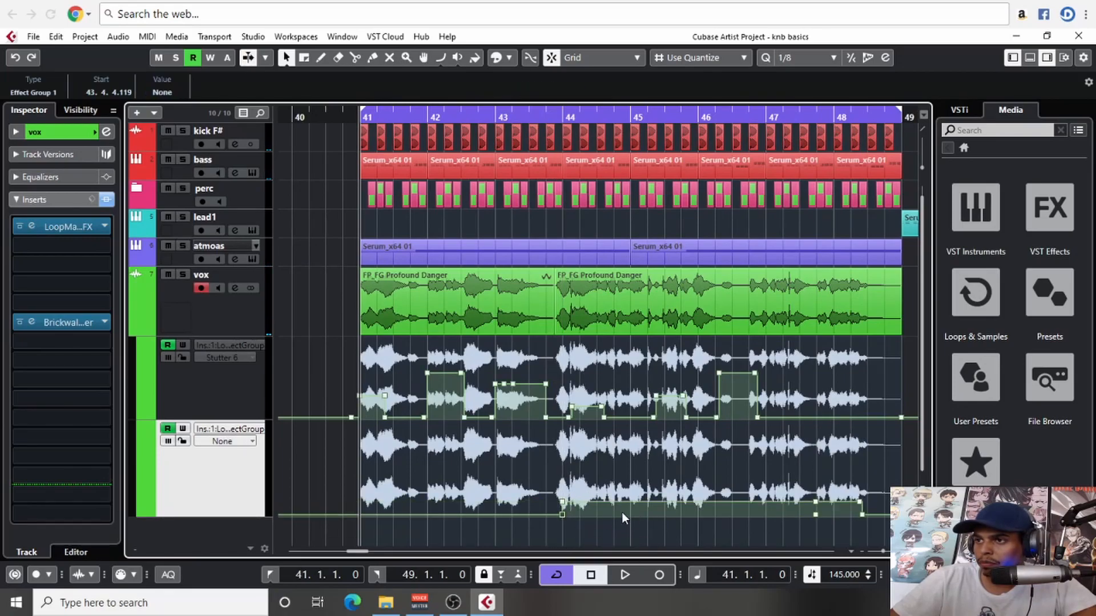
left_click_drag(638, 503, 614, 519)
key("space")
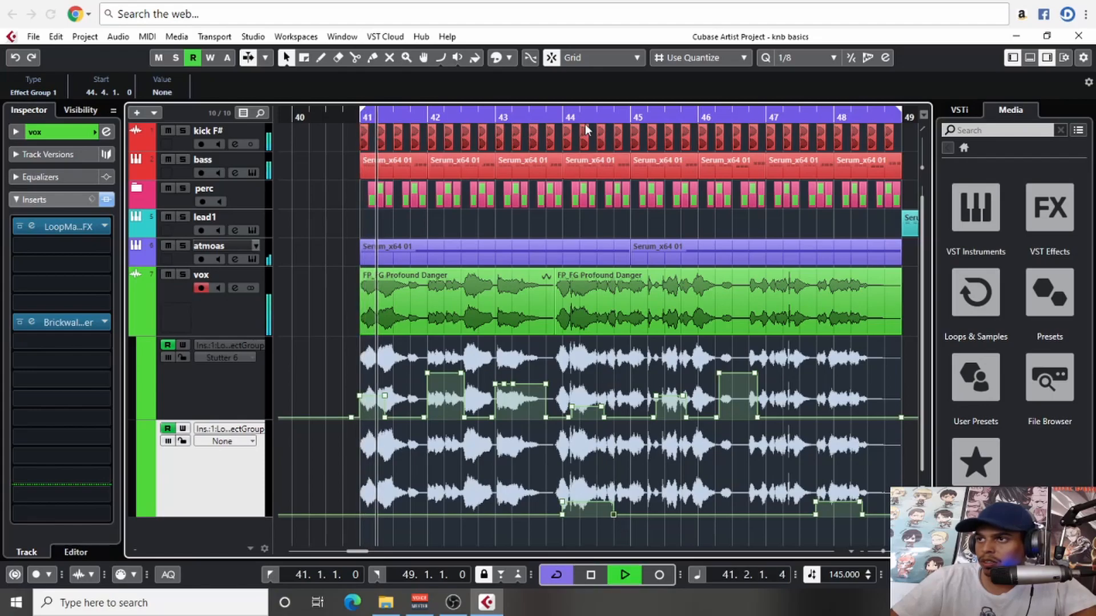
Delete the two redundant points inside the bar 43 stutter block and the Stutter 8 block in bar 44
left_click(504, 384)
key("Delete")
left_click(513, 384)
key("Delete")
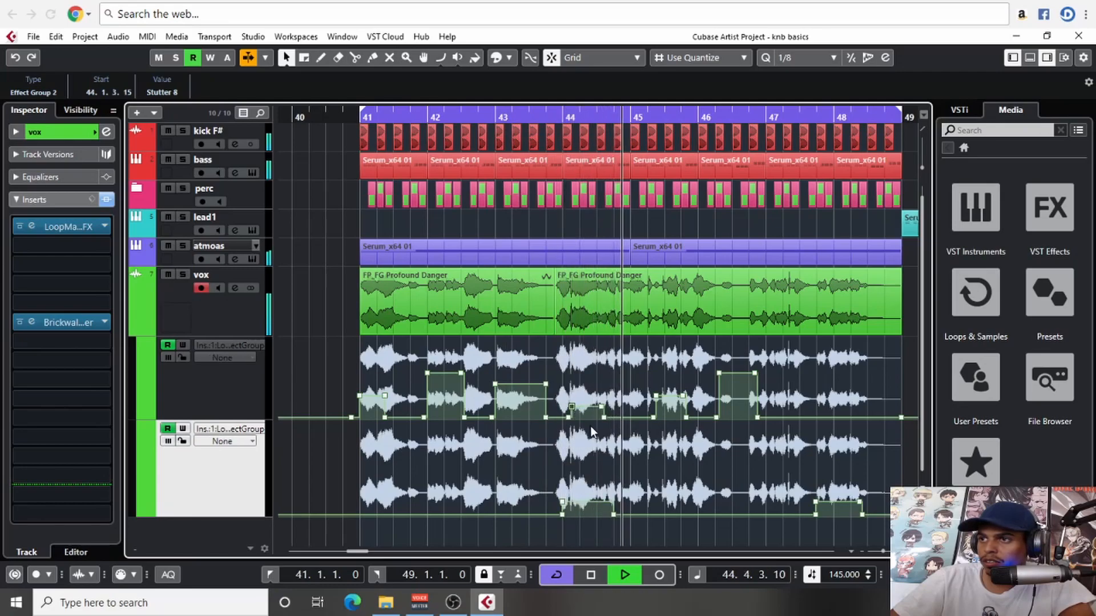
left_click_drag(621, 401, 564, 434)
key("Delete")
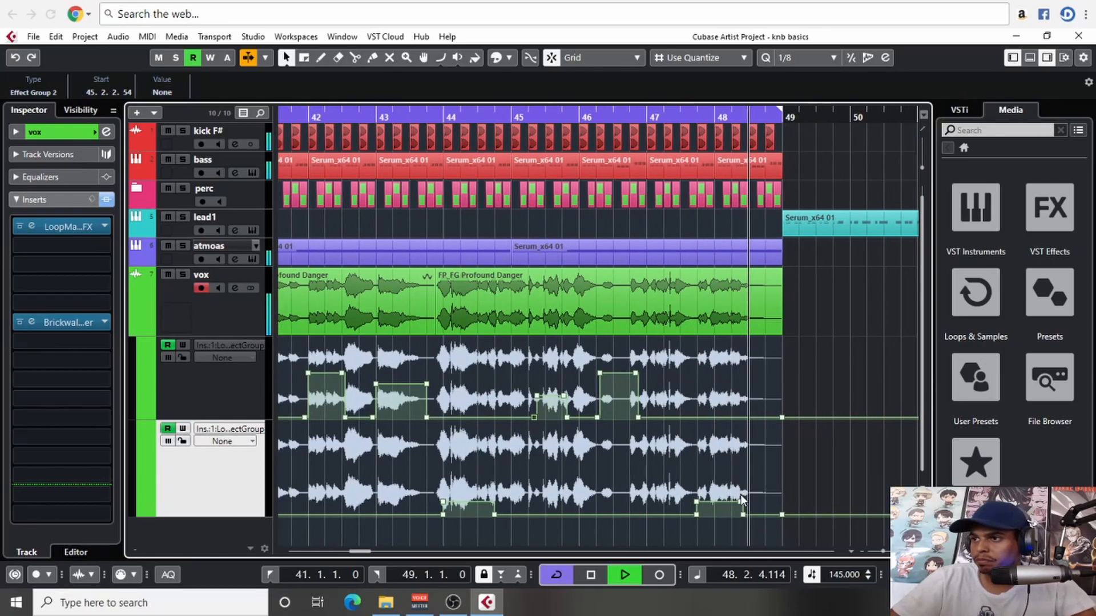
Raise the lower lane's last block to a higher effect value and end it at 48. 2. 1. 0
key("space")
left_click_drag(700, 501, 700, 477)
left_click(775, 491)
left_click(742, 516)
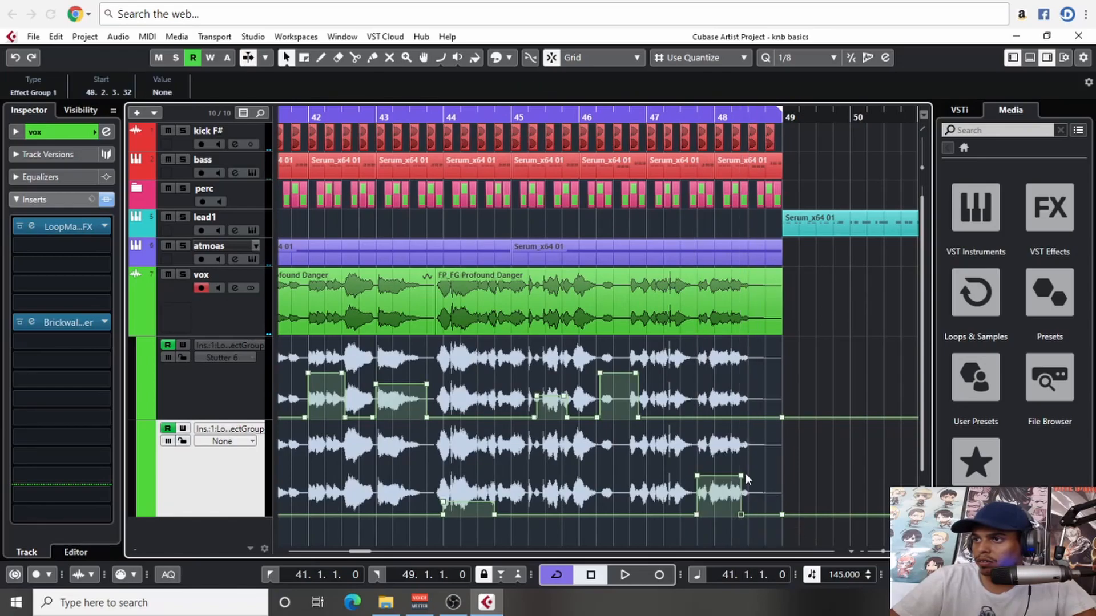
left_click_drag(742, 475, 733, 477)
left_click_drag(741, 516, 732, 517)
Play the loop and trim the end of the bar 42 Stutter 3 block to 42. 3. 1. 6
key("g")
key("g")
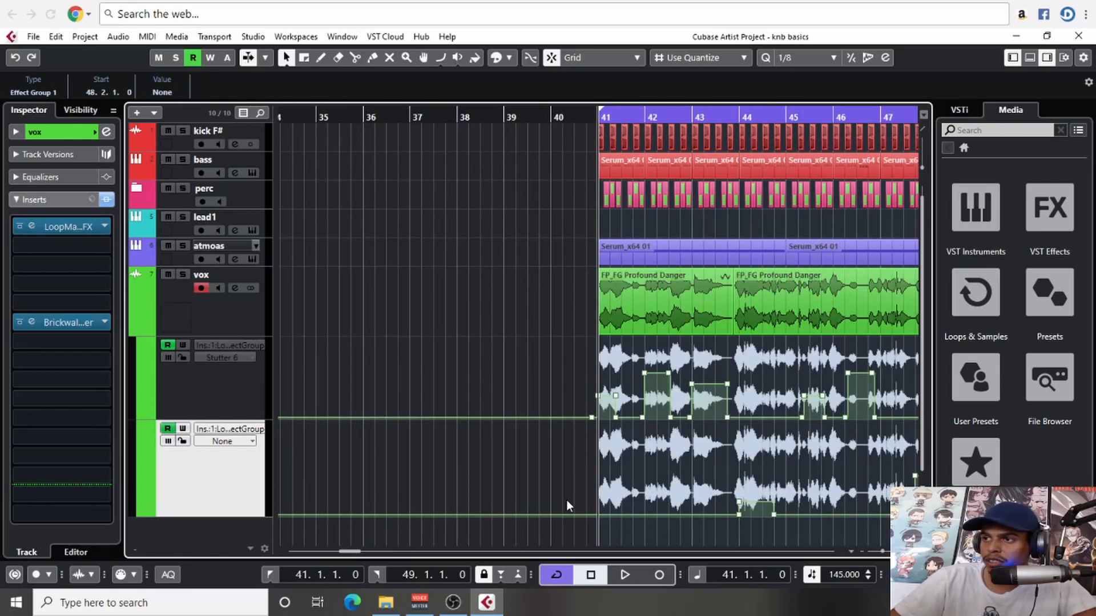
scroll(599, 500, "right", 3)
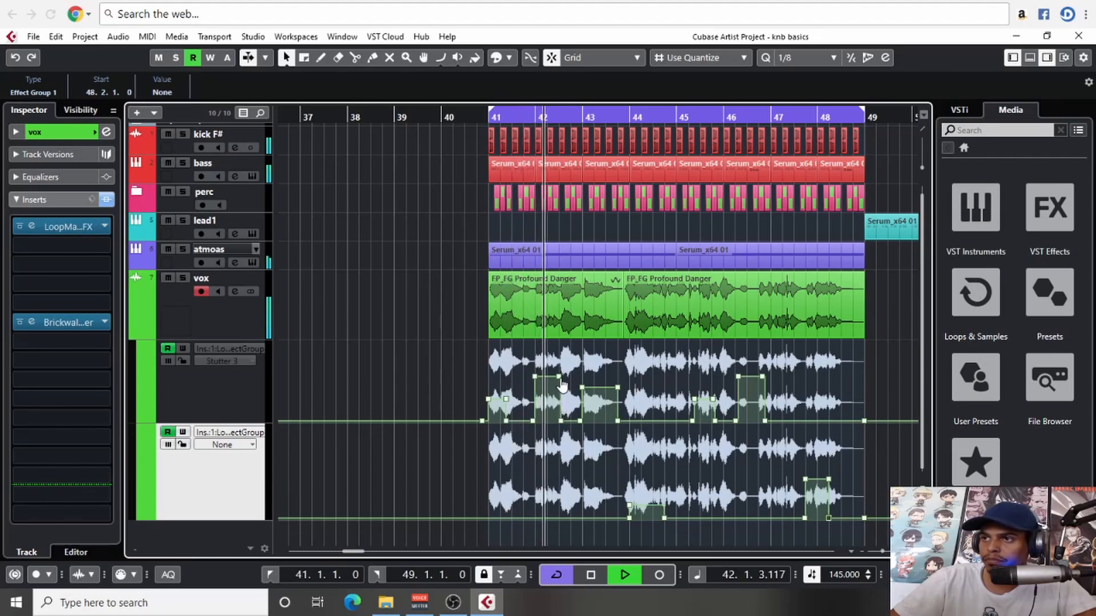
left_click_drag(561, 423, 560, 438)
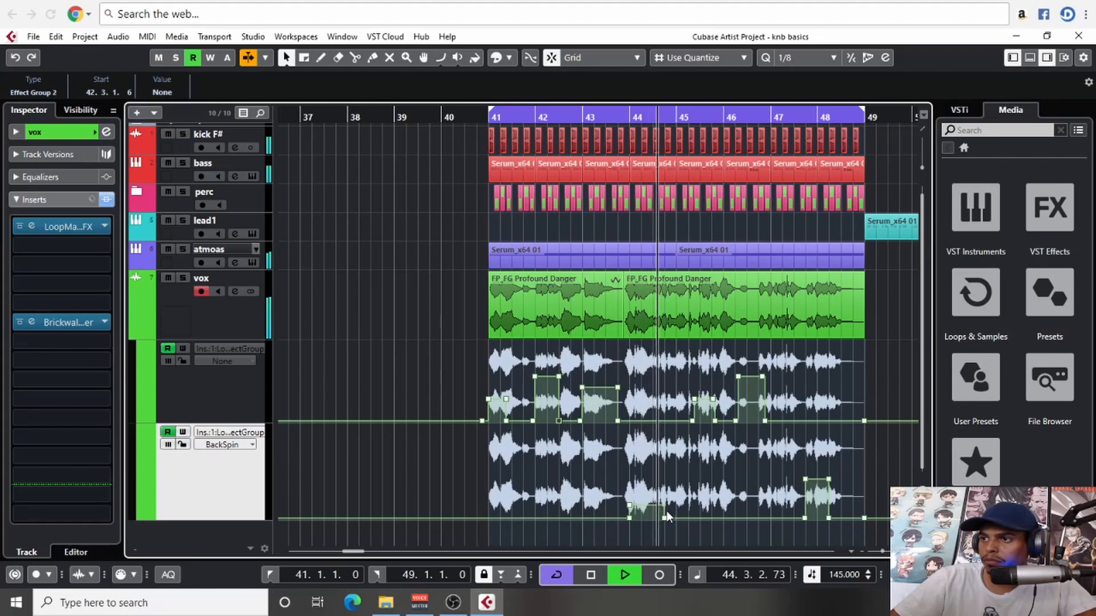
Delete the stutter block in bar 46 of the upper LoopMash FX lane
key("h")
key("h")
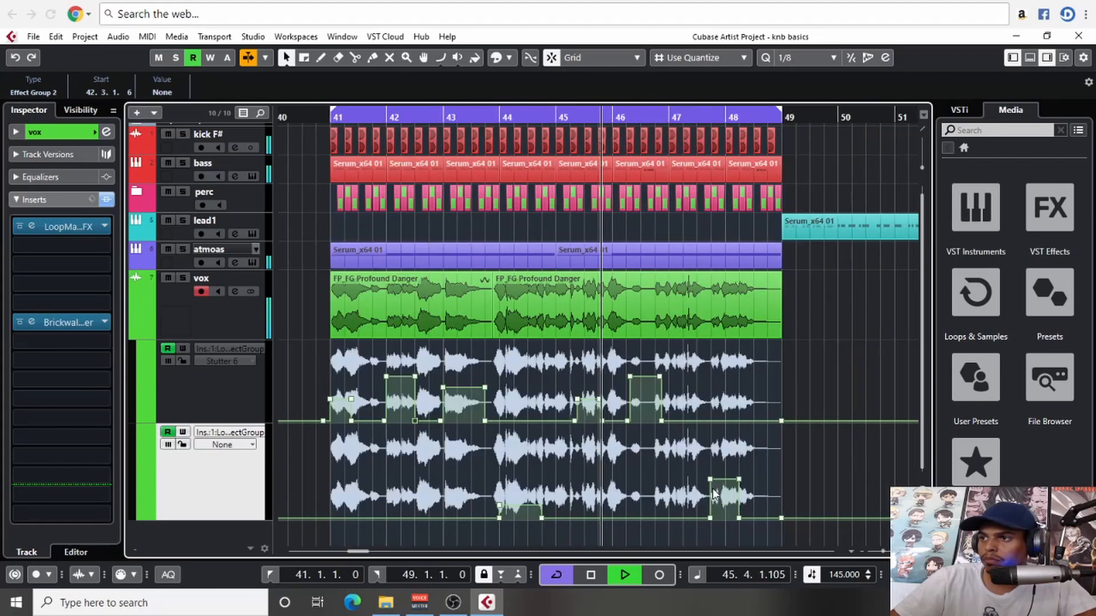
left_click(631, 379)
key("Delete")
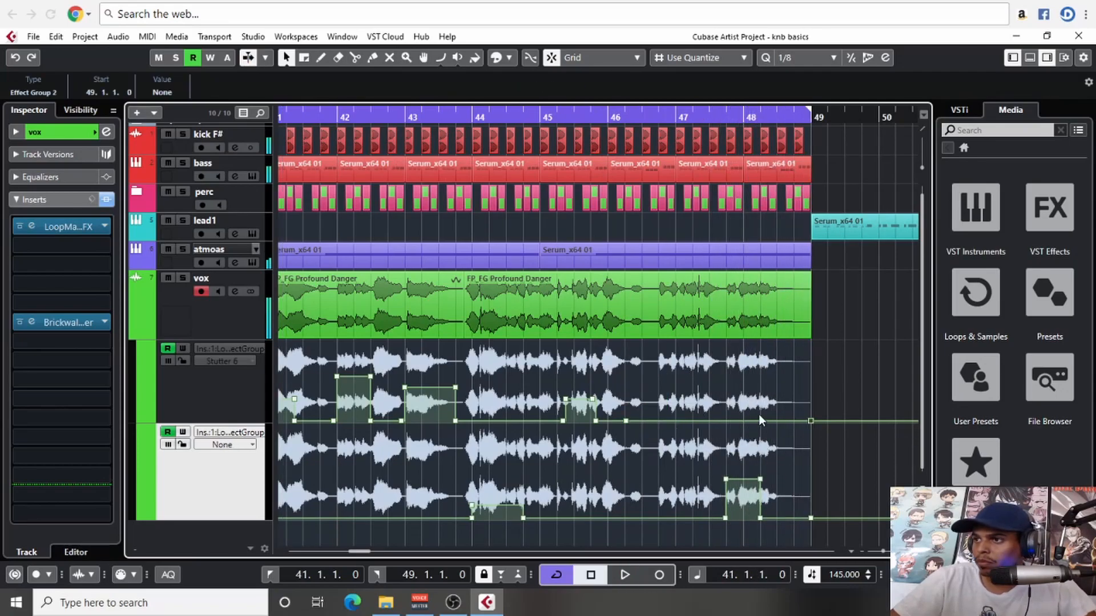
Move the lower lane's last block one bar earlier, across bar 47, and add an upper-lane Stutter 4 block starting at 47. 4. 1. 0
left_click_drag(709, 519, 661, 482)
left_click(724, 485)
left_click_drag(733, 420, 764, 423)
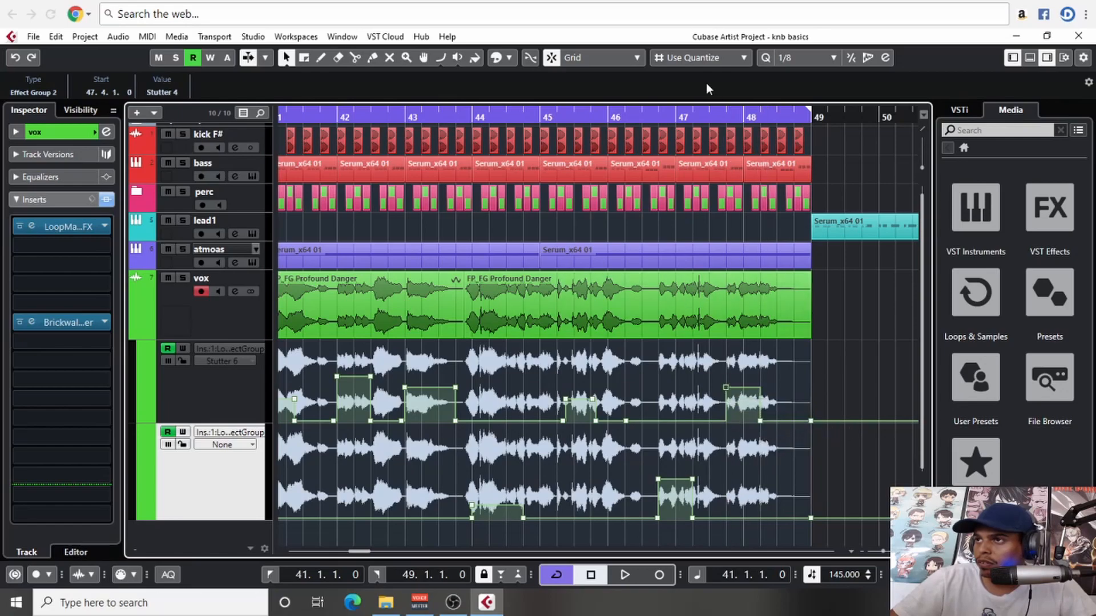
Play back the looped section from bar 41 to 49 to check the vox track's LoopMash FX automation
left_click_drag(657, 116, 657, 121)
key("space")
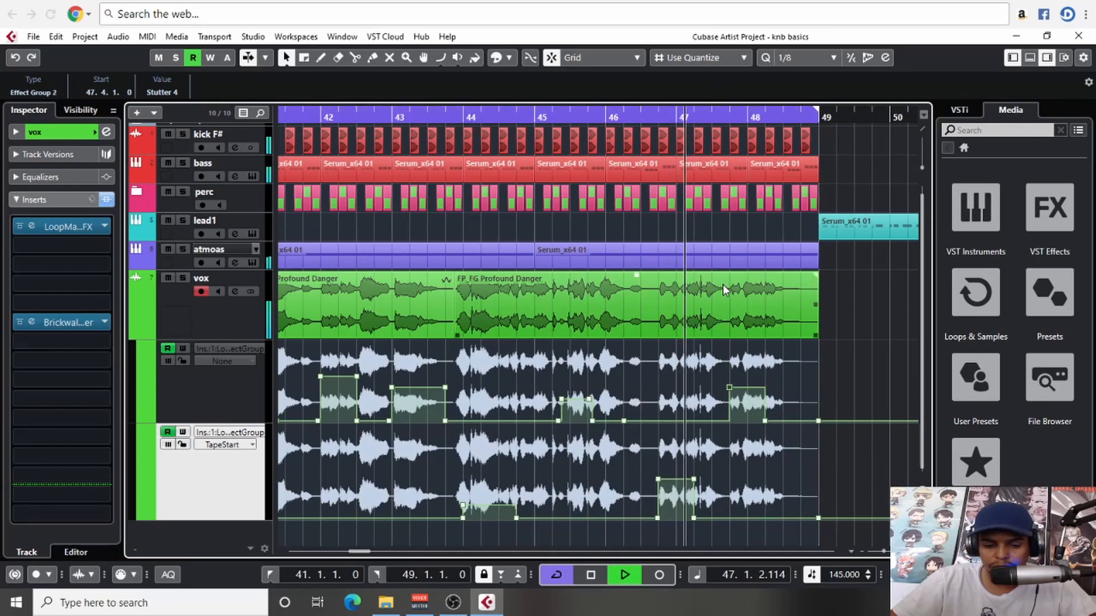
key("g")
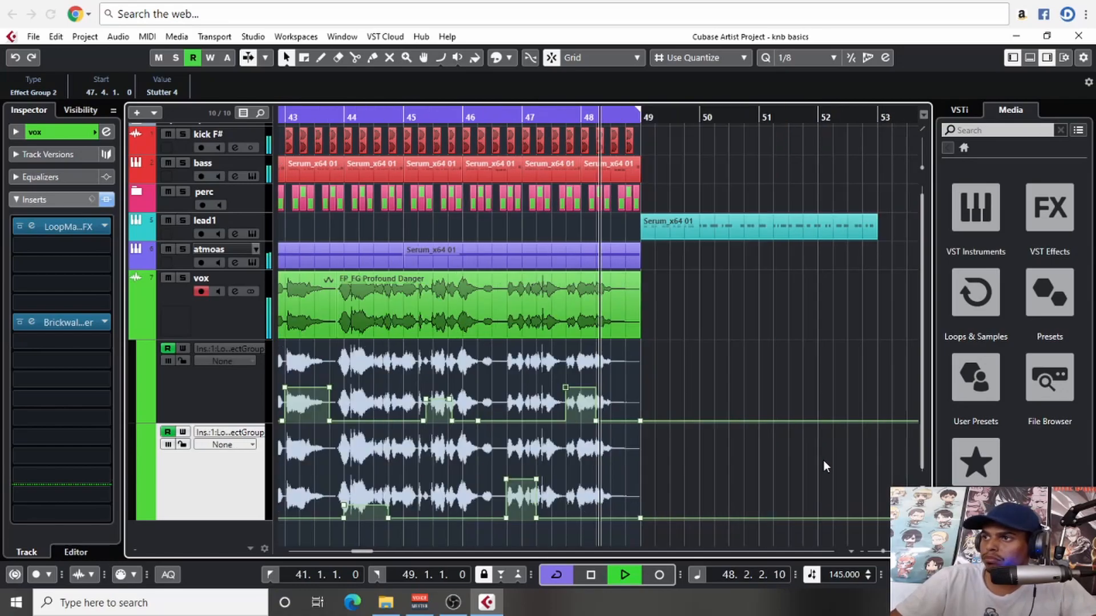
left_click_drag(700, 364, 744, 338)
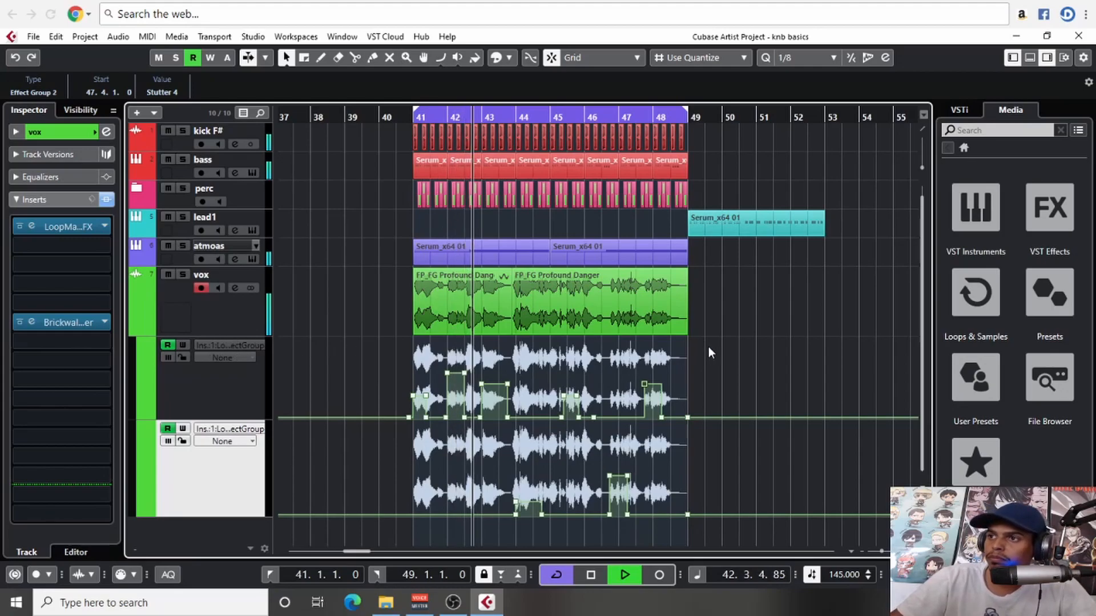
left_click(753, 330)
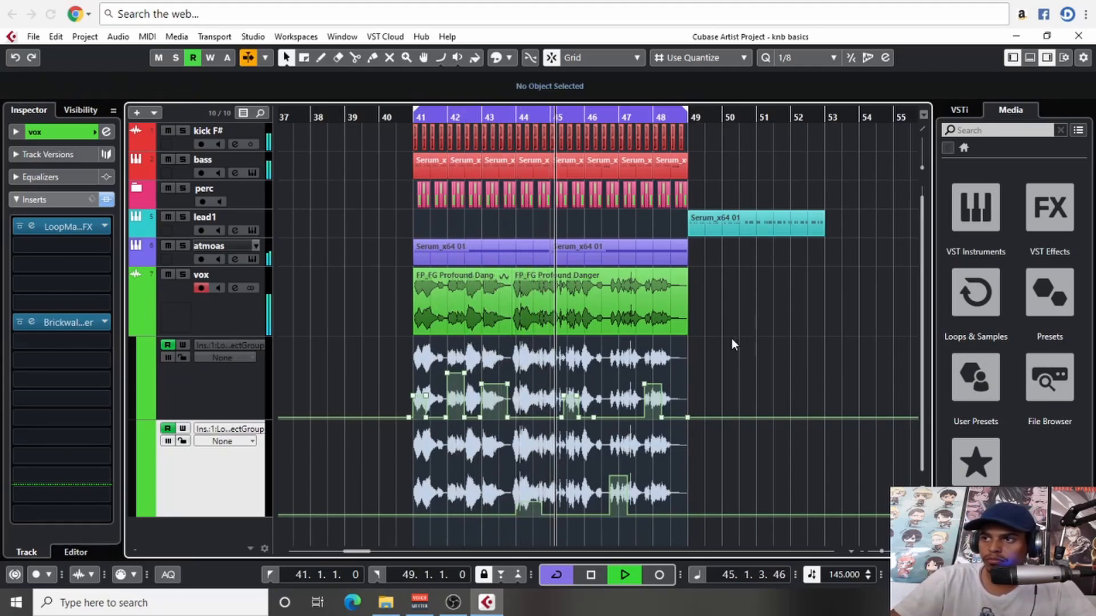
key("space")
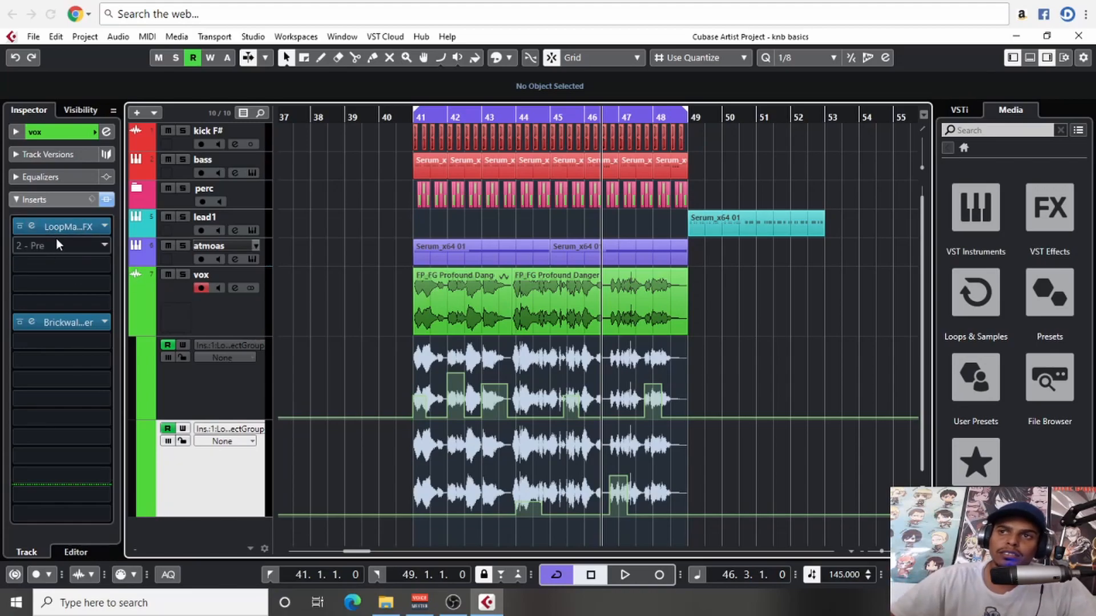
Move LoopMash FX to the vox track's fifth insert slot and load ValhallaVintageVerb in the first slot
left_click_drag(85, 227, 77, 302)
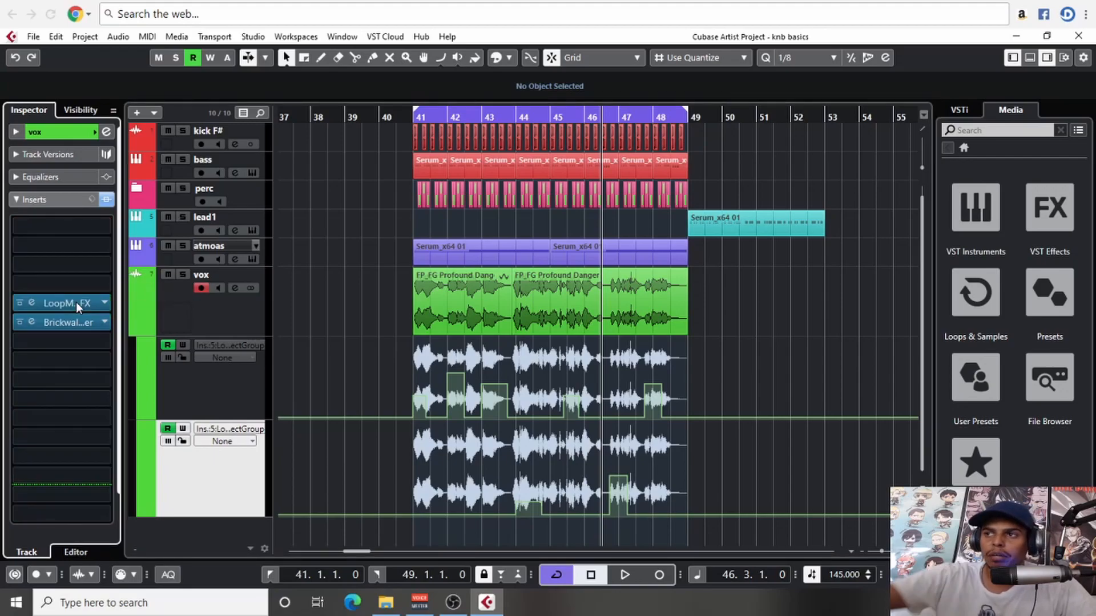
left_click(45, 231)
type("re")
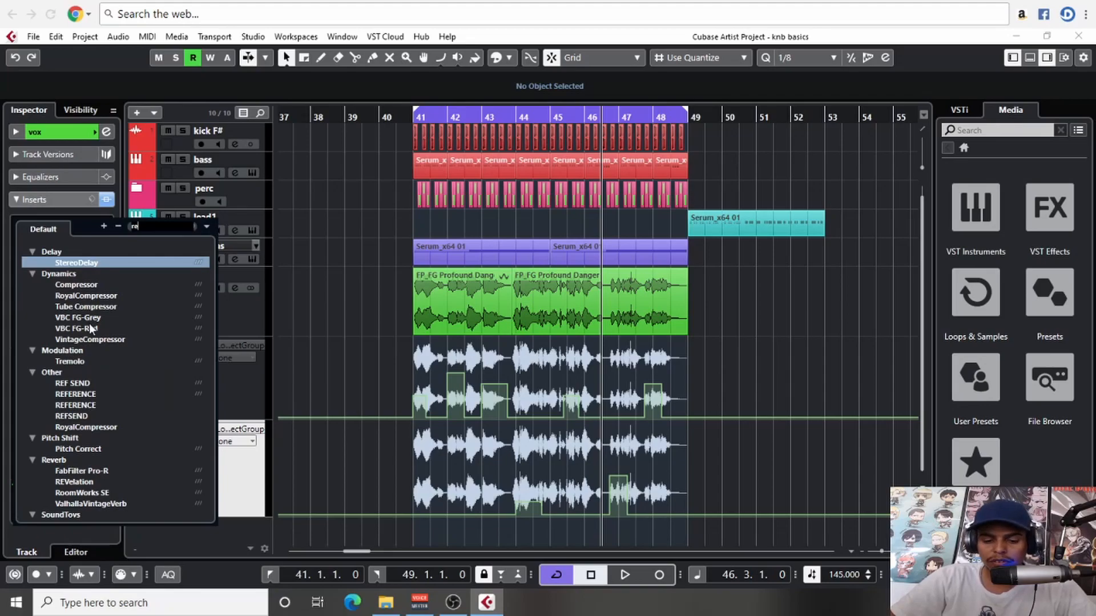
type("v")
left_click(78, 296)
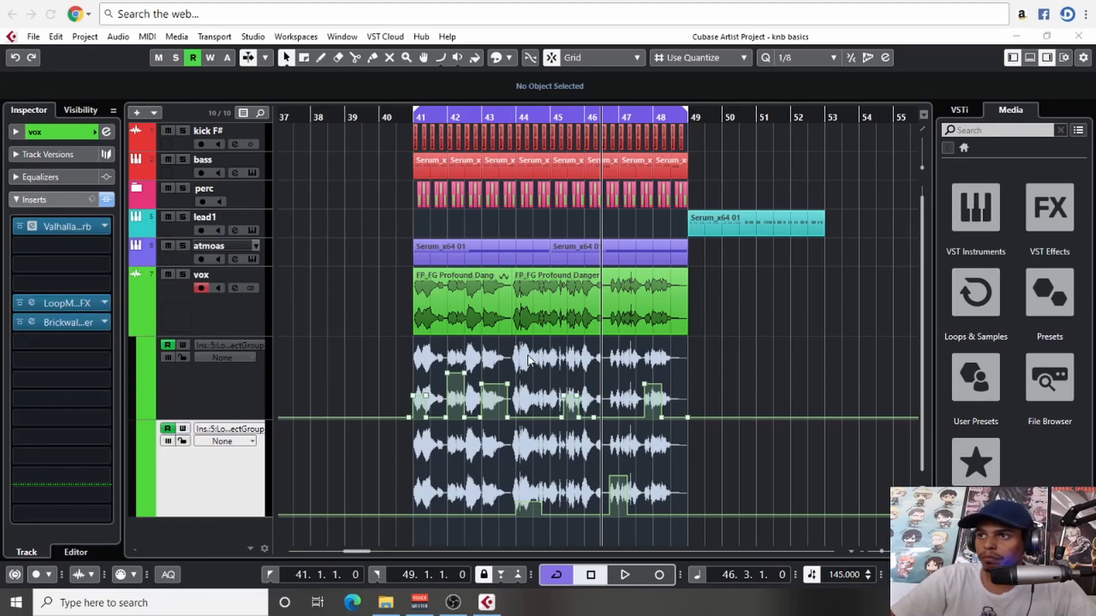
Set the reverb's mix to 32.4 %, decay to 0.78 s, mode to Random Space and color to NOW
left_click_drag(226, 108, 525, 142)
left_click_drag(342, 270, 324, 369)
mouse_move(446, 314)
left_mouse_down()
mouse_move(447, 302)
mouse_move(436, 317)
left_mouse_up()
left_click(410, 403)
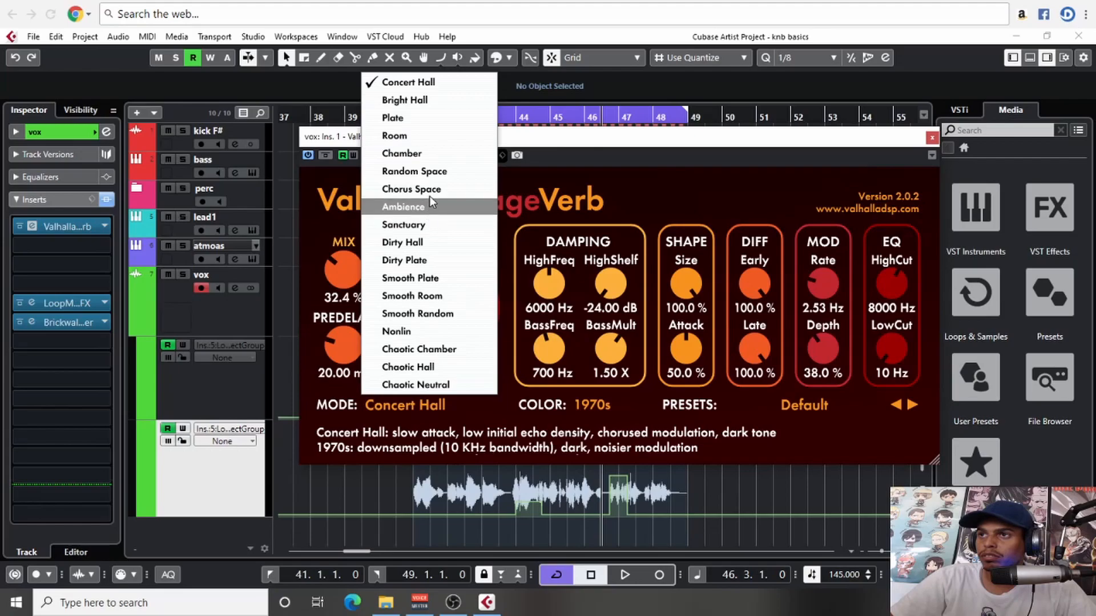
left_click(433, 171)
left_click(588, 407)
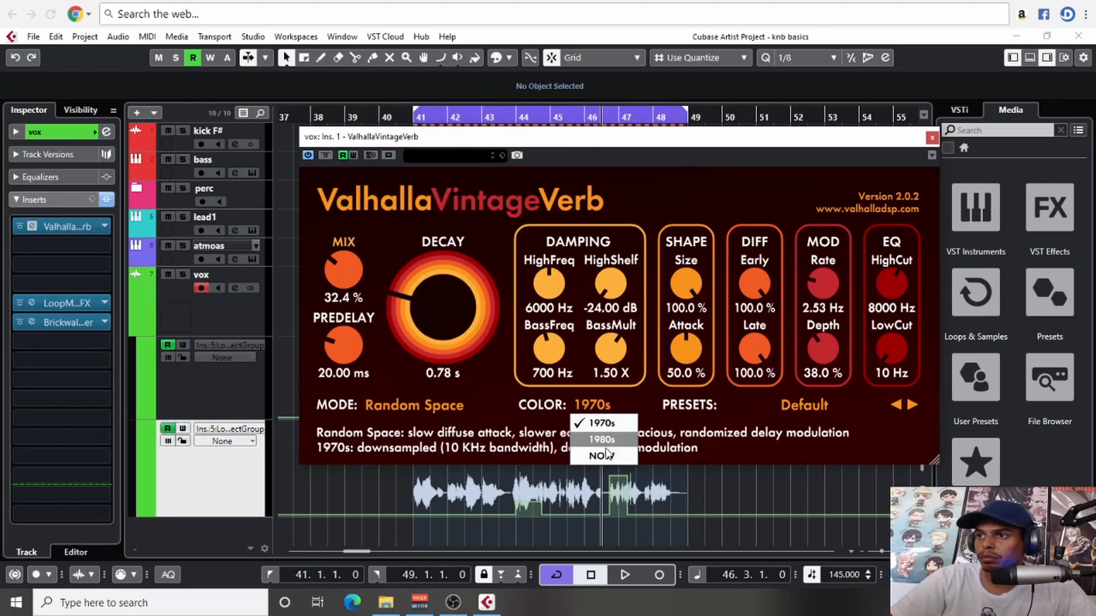
left_click(598, 455)
Set the reverb's predelay to 0 ms, mix to 24.8 % and decay to 1.00 s while auditioning the loop
left_click_drag(456, 334, 440, 300)
double_click(344, 344)
key("space")
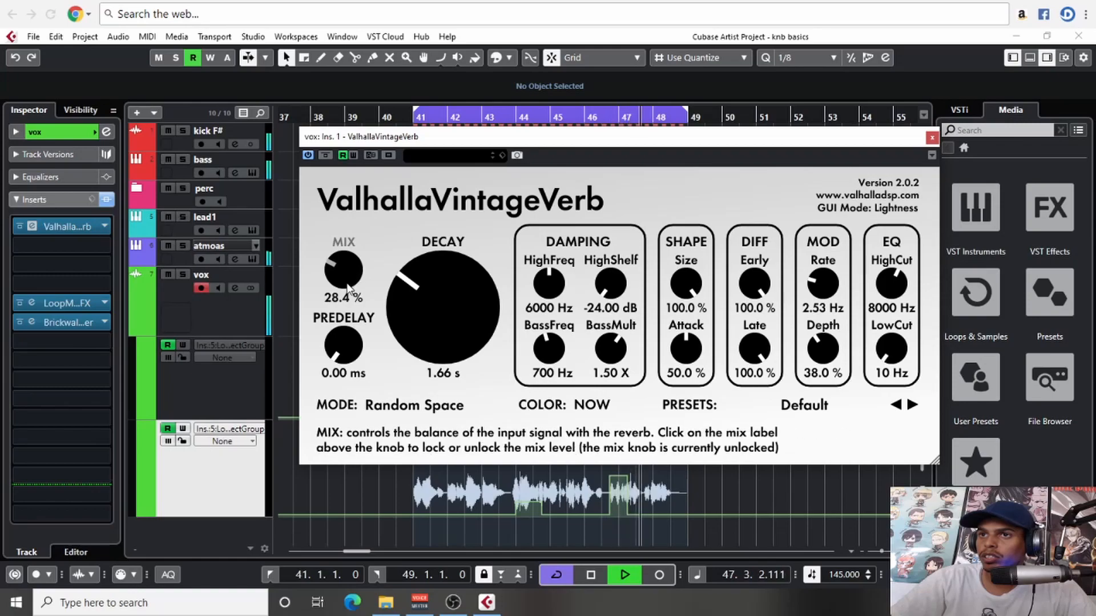
left_click_drag(346, 288, 346, 290)
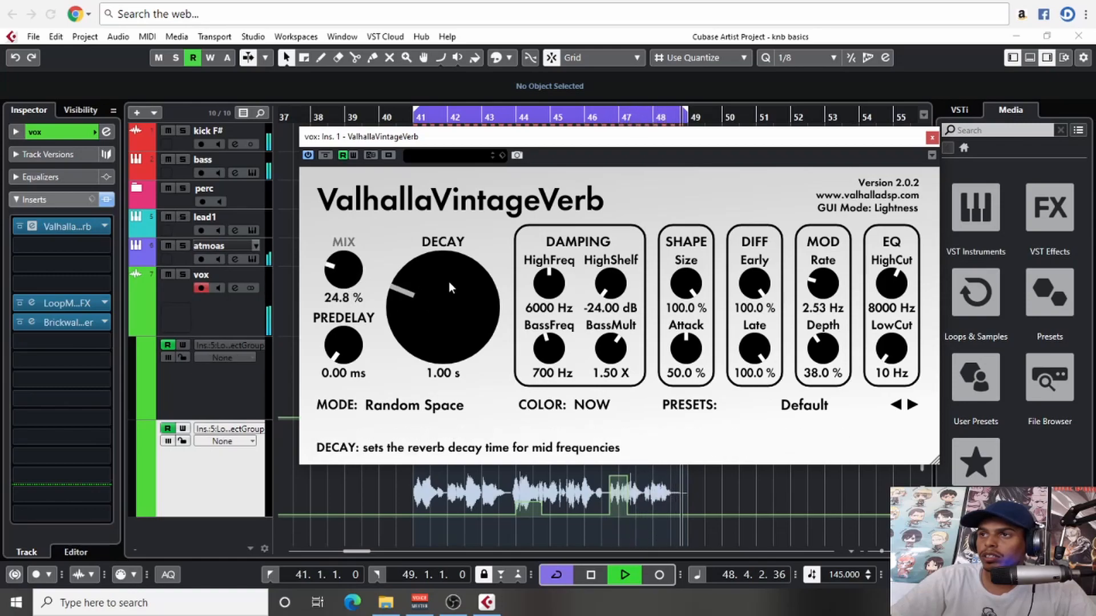
left_click(932, 138)
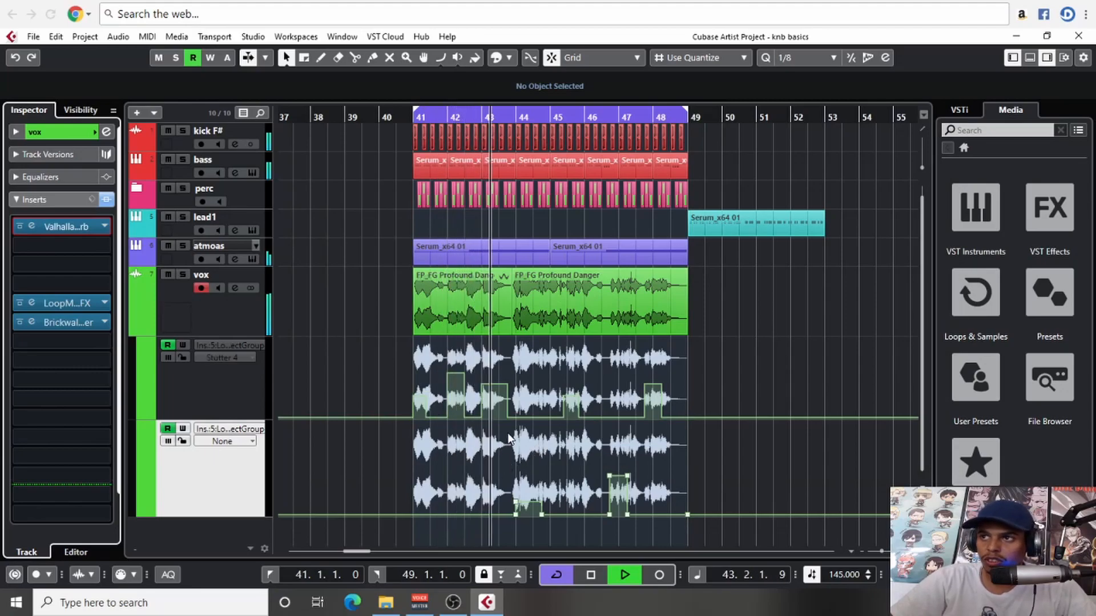
key("space")
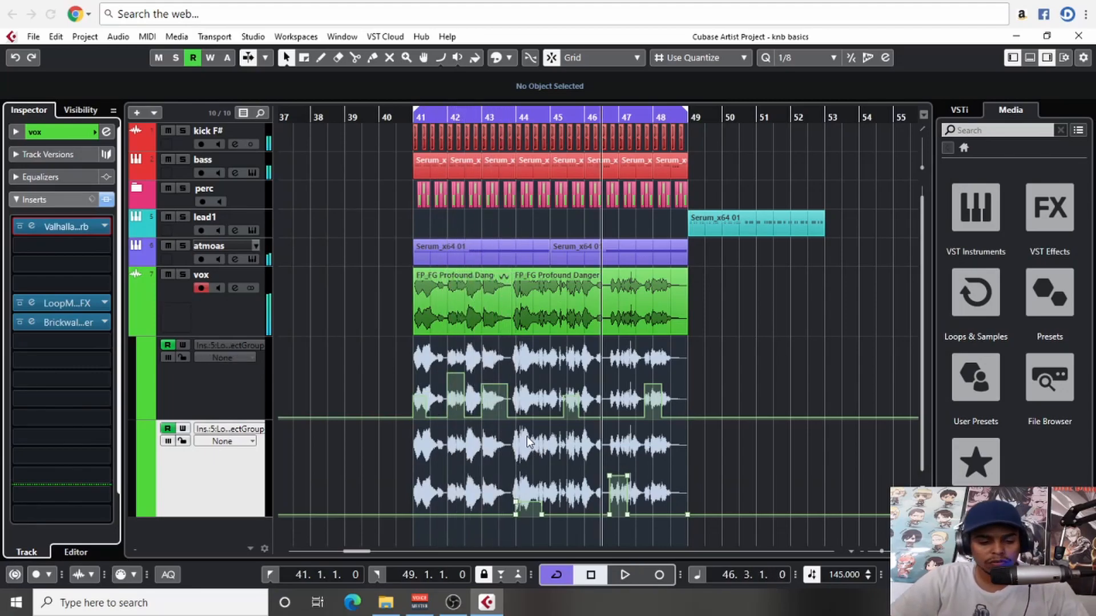
Place the playhead just before bar 41 and load ValhallaFreqEcho_x64 in the vox track's second insert slot
left_click(407, 121)
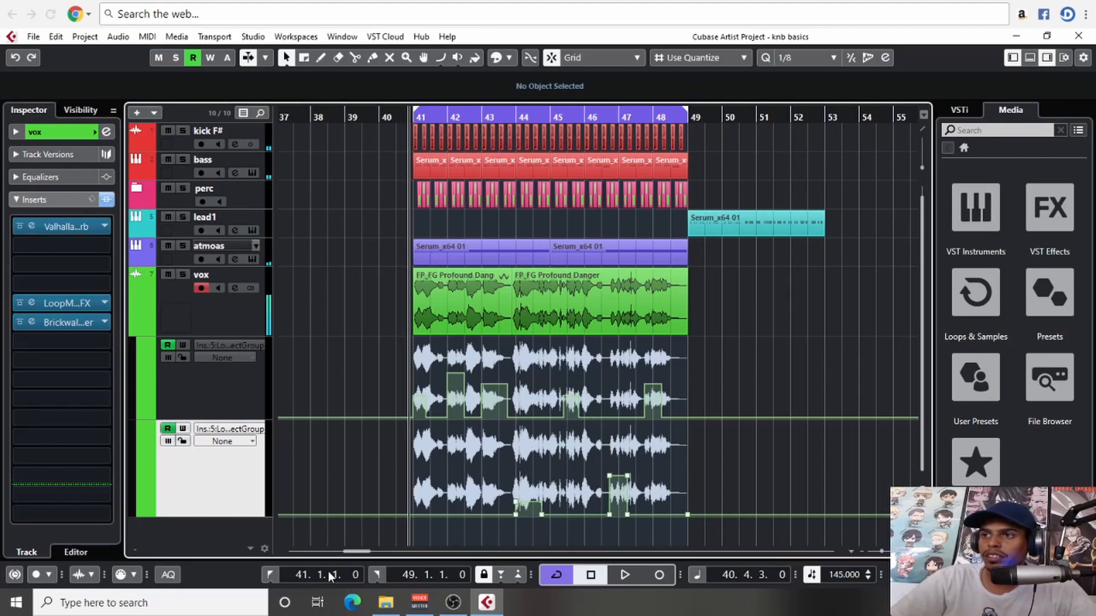
left_click(76, 245)
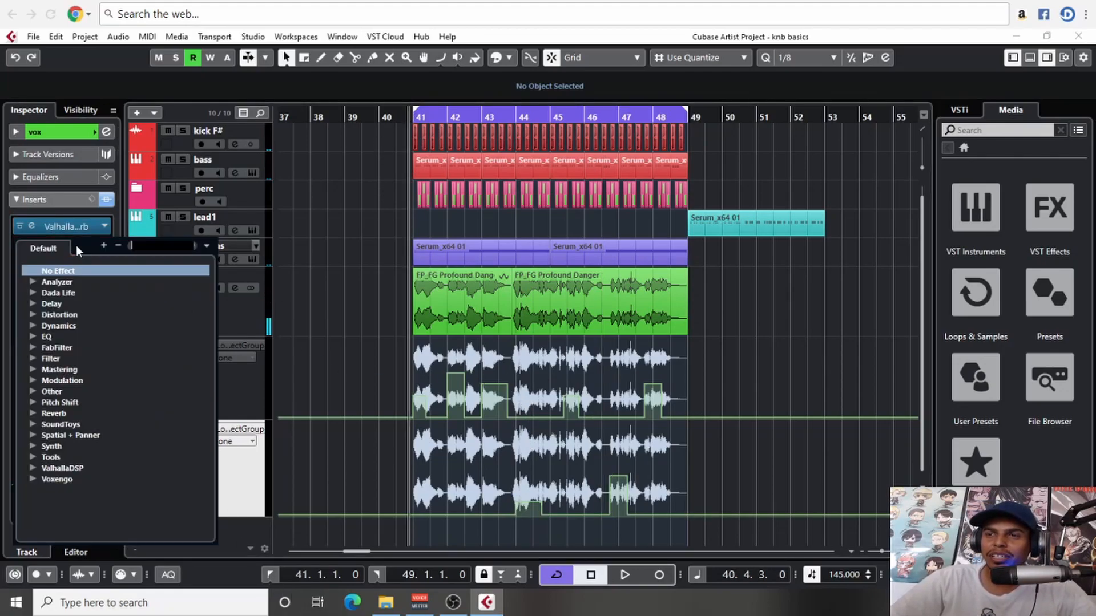
left_click(32, 470)
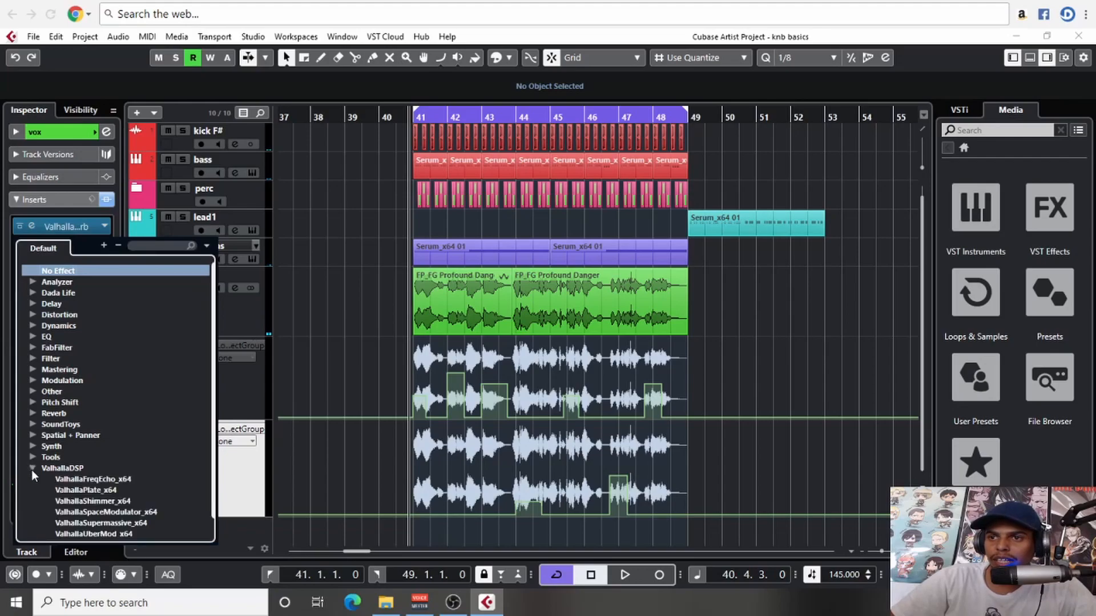
left_click(100, 482)
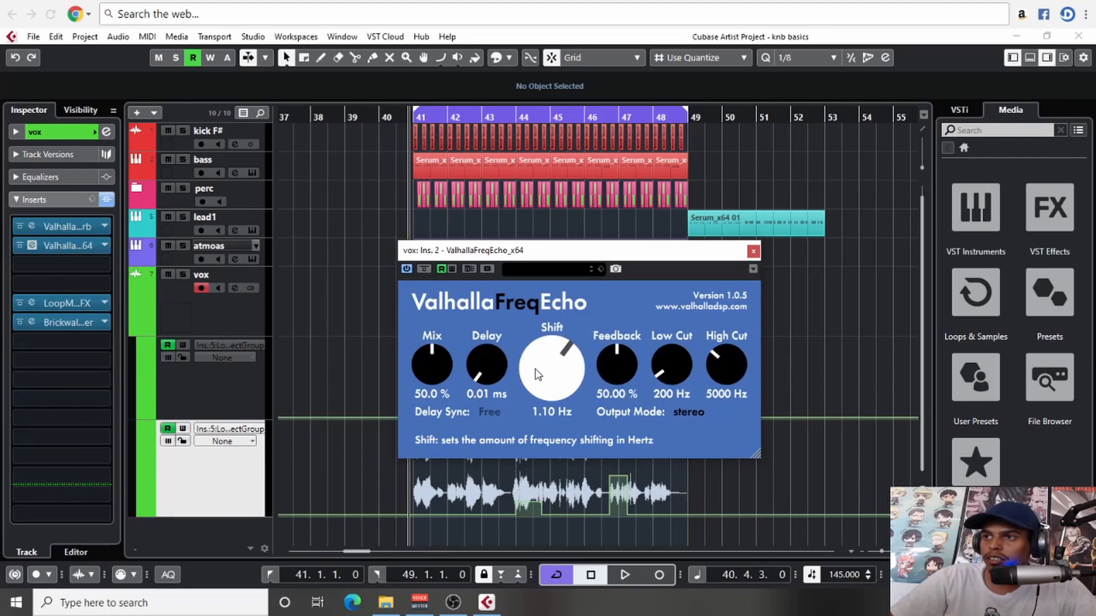
Set the frequency echo's mix to 58.4 % and shift to 1.10 Hz during playback, and close its window
left_click_drag(436, 364, 436, 352)
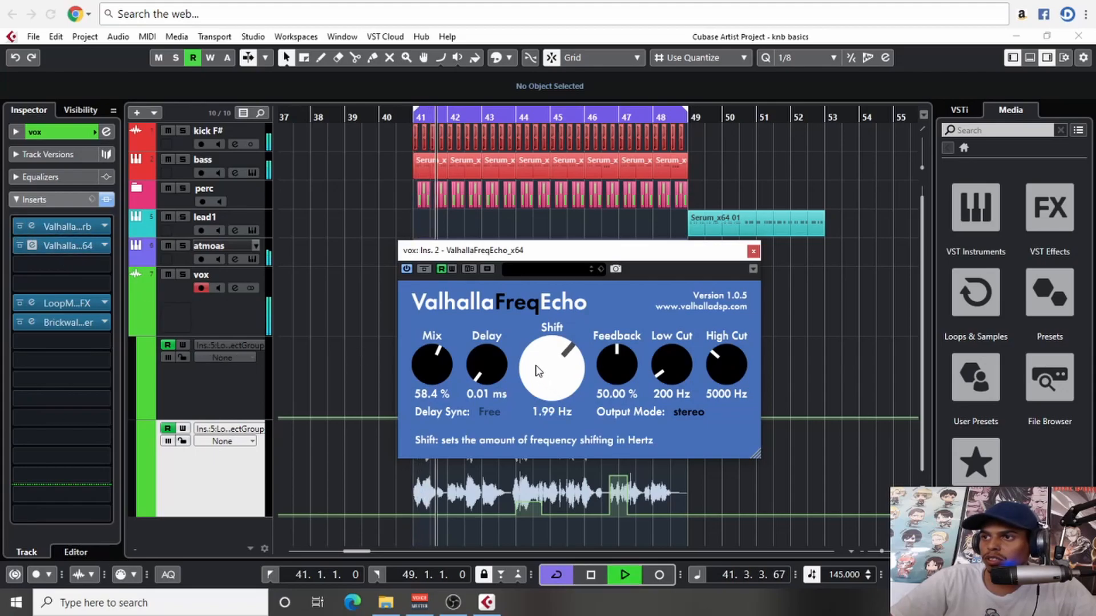
left_click_drag(524, 360, 547, 354)
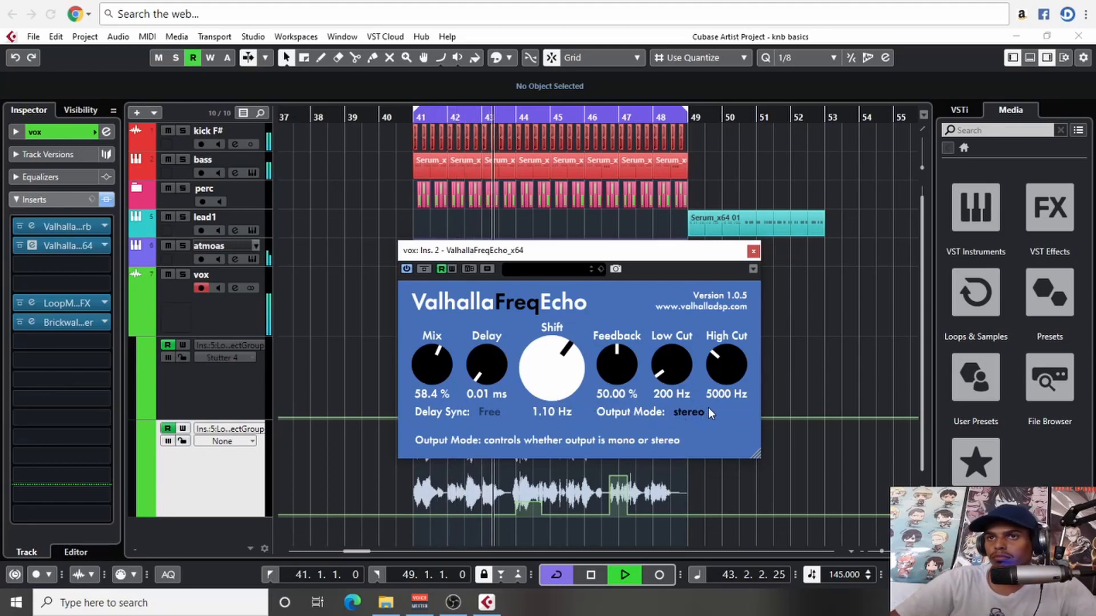
left_click(753, 254)
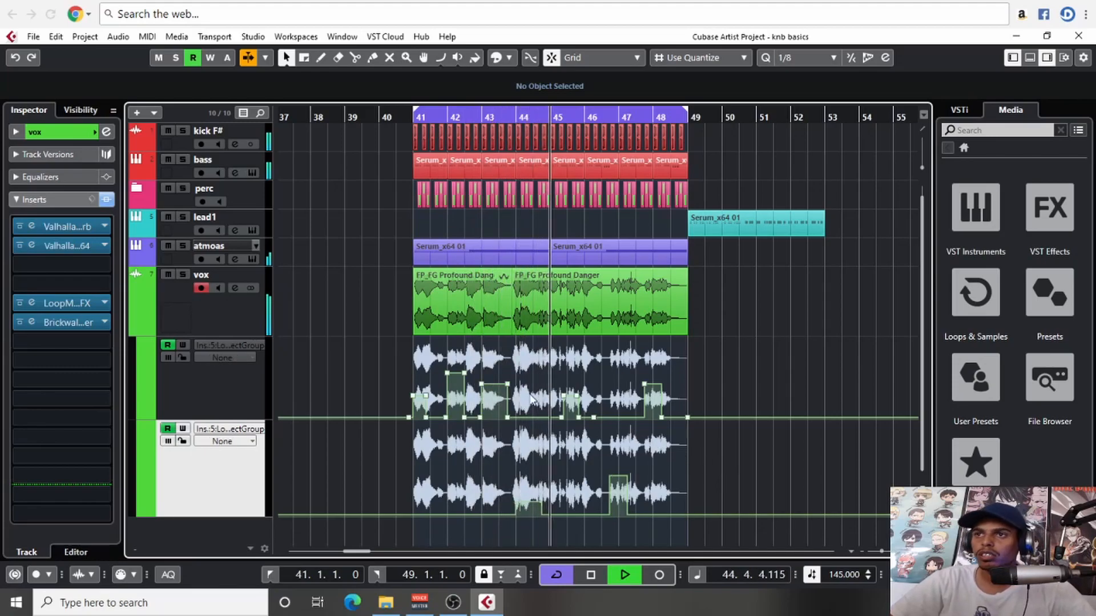
Check the vox track's fader level during playback and return to its inserts
left_click(57, 200)
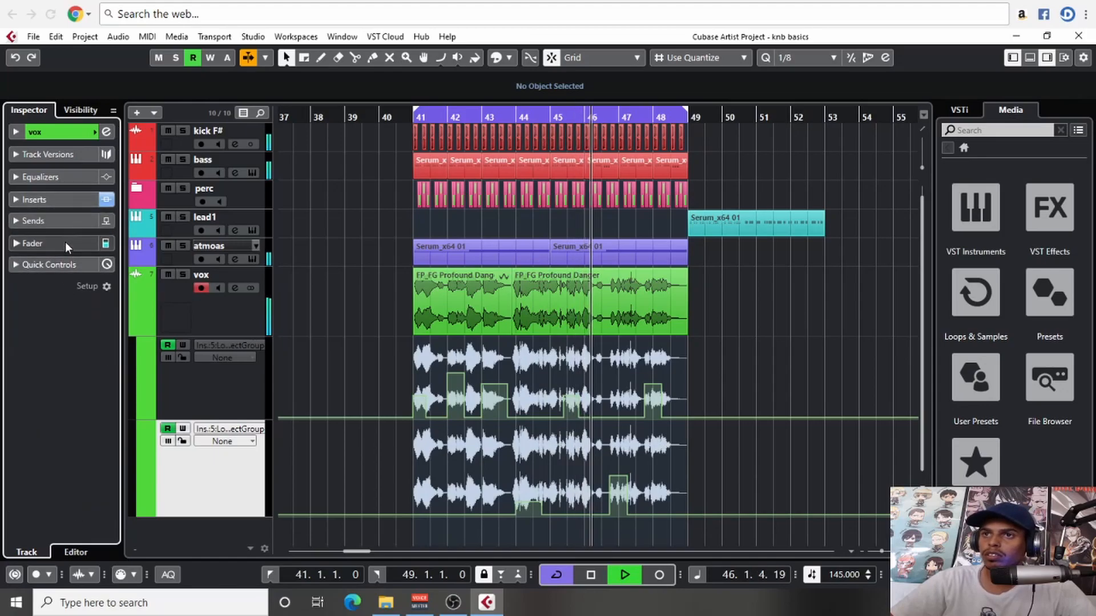
left_click(65, 242)
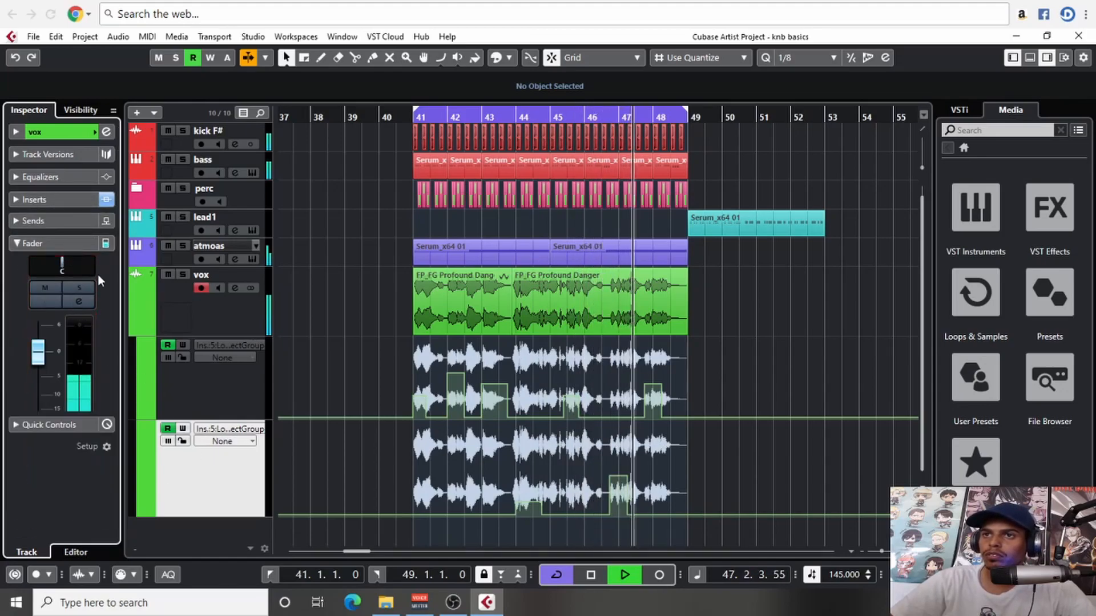
left_click(62, 200)
key("space")
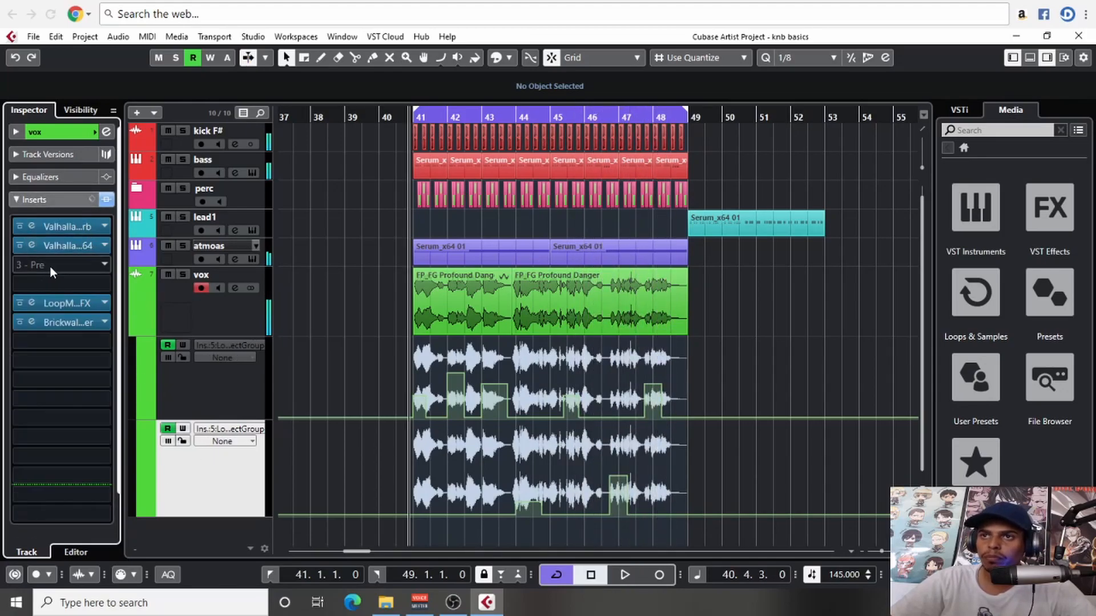
Load FabFilter Pro-Q 3 in the vox track's third insert slot and audition a 12 dB/oct low cut on the vocal
left_click(50, 266)
type("eq")
left_click(85, 335)
key("space")
left_click_drag(243, 282, 449, 288)
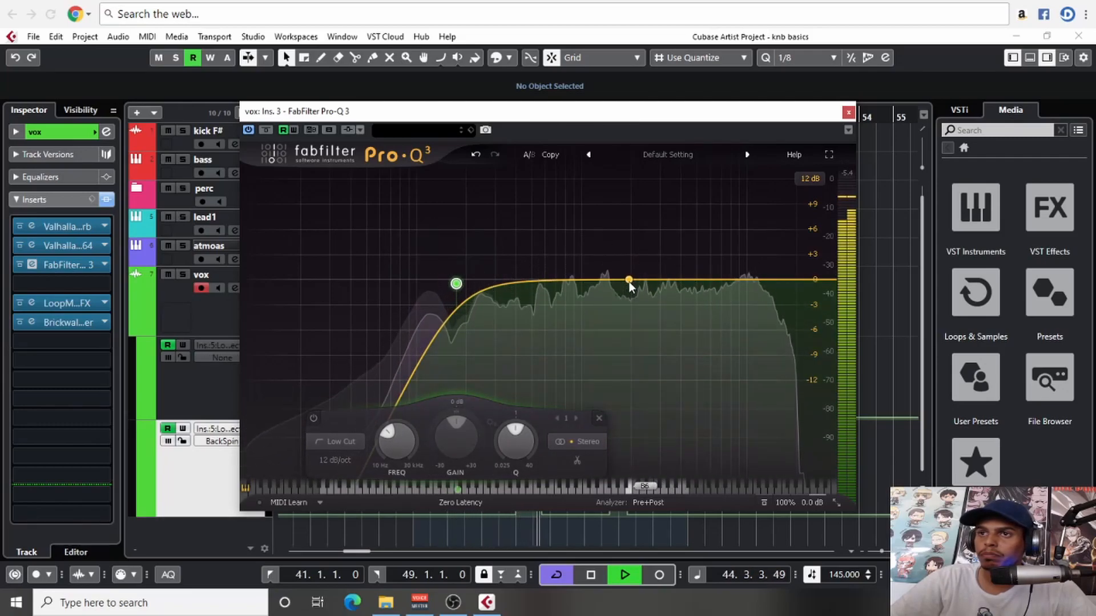
left_click(848, 111)
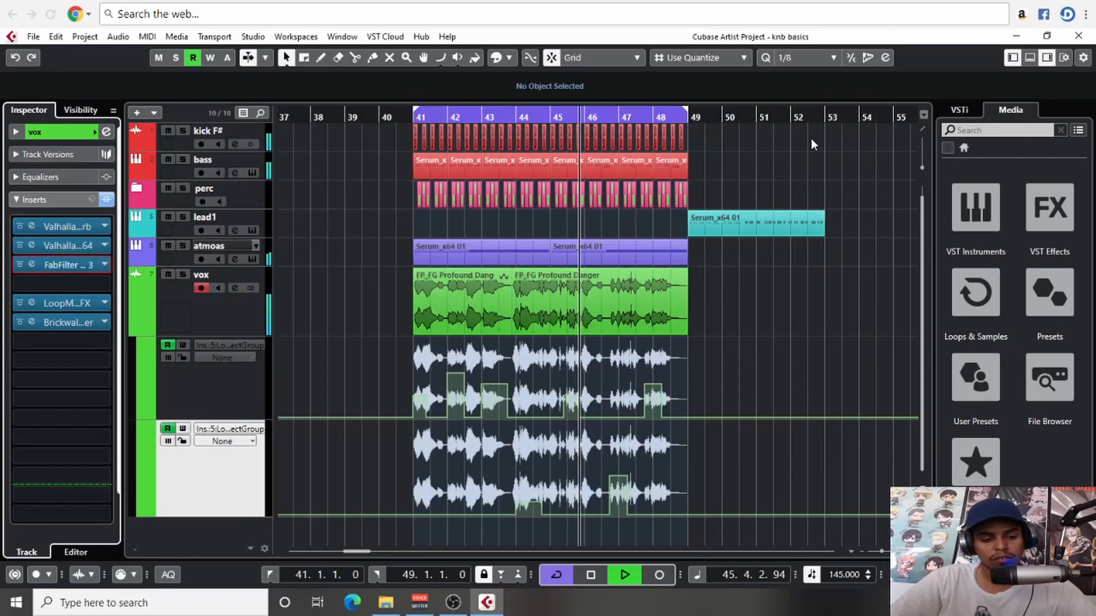
left_click(780, 339)
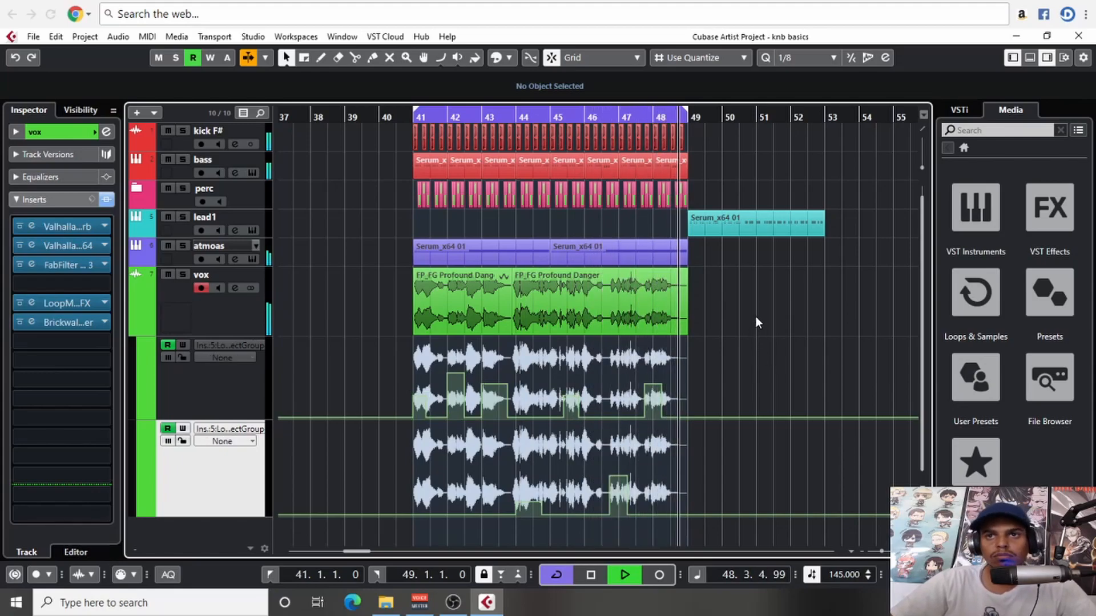
key("space")
Split the vox clip at 48. 2. 1. 0 and 48. 3. 3. 0 and delete the tail after the second cut
key("h")
key("h")
key("h")
left_click_drag(734, 323, 402, 338)
key("h")
left_click_drag(822, 328, 554, 322)
key("h")
left_click_drag(400, 312, 571, 318)
left_click(564, 331)
left_click(532, 328, "alt")
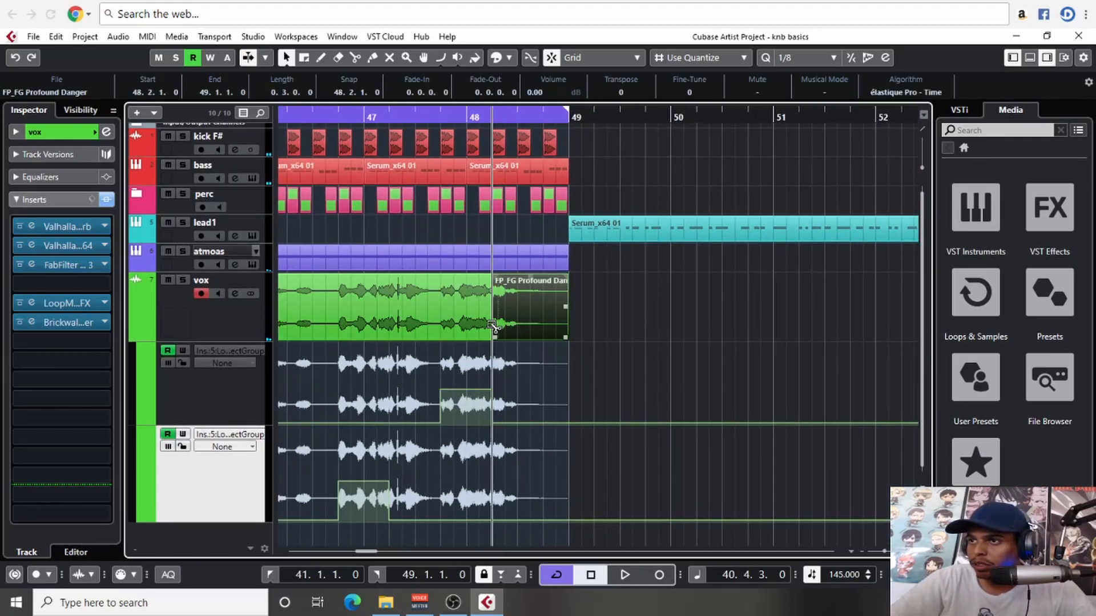
key("Delete")
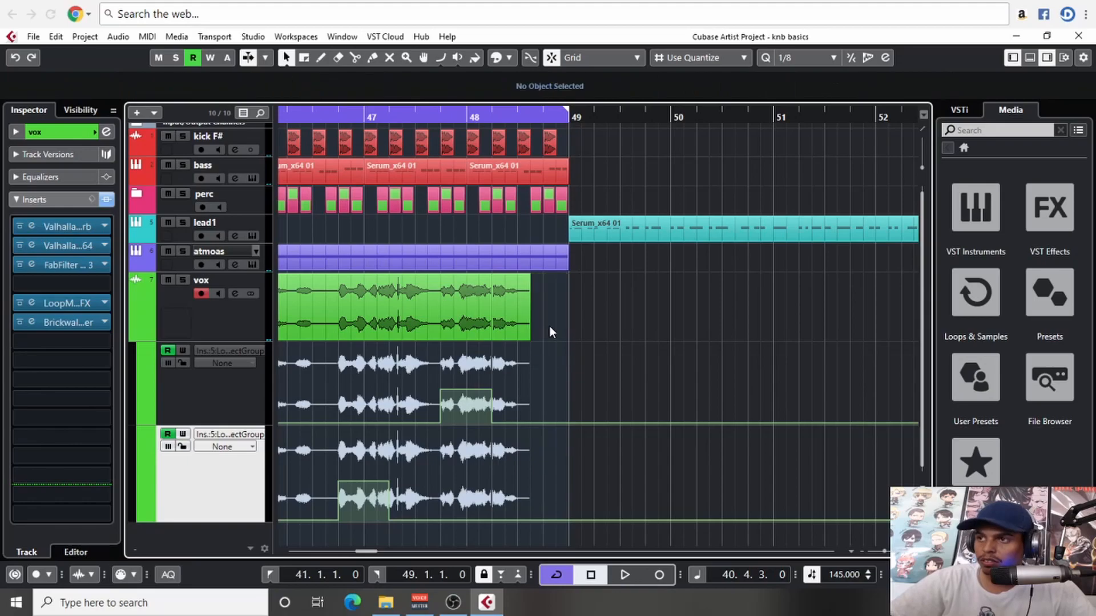
Duplicate the vox slice before the gap to fill 48. 3. 3. 0 to 49. 1. 1. 0, and play the result
left_click(519, 308)
key("ctrl+d")
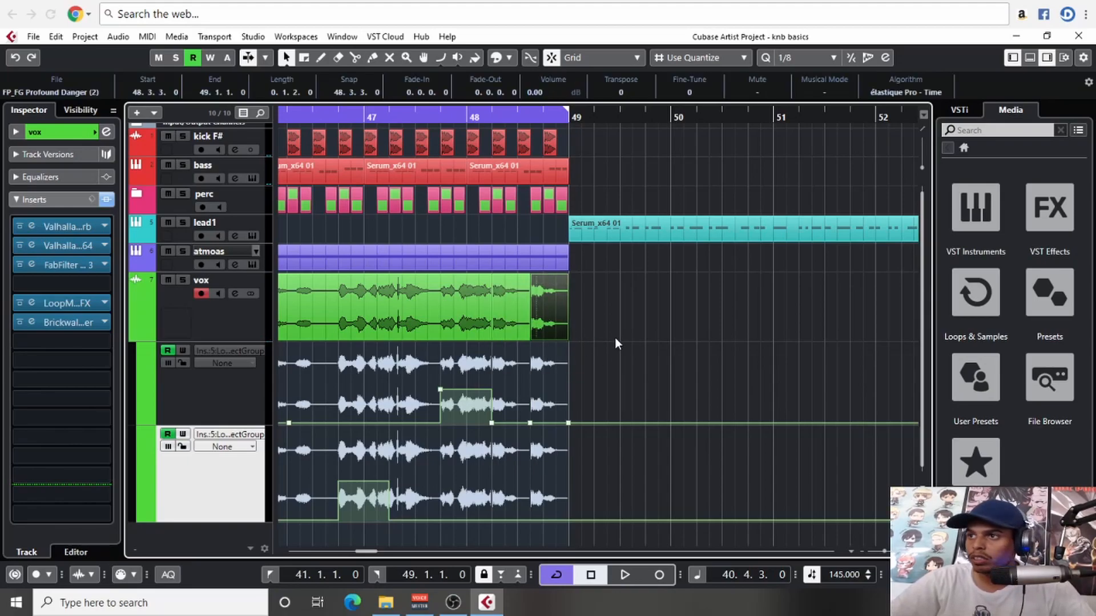
key("space")
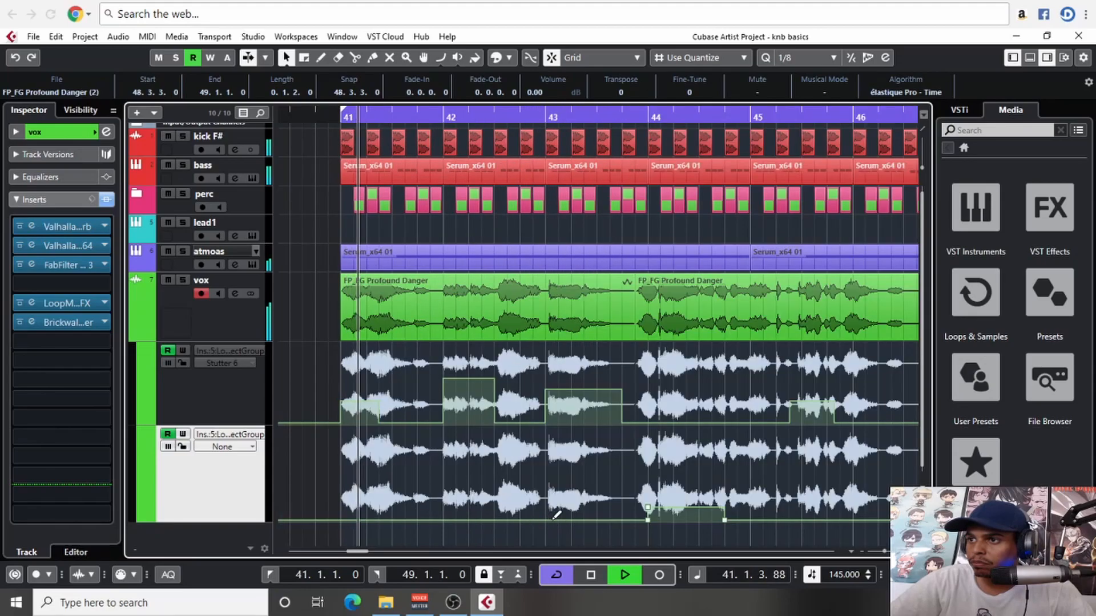
key("space")
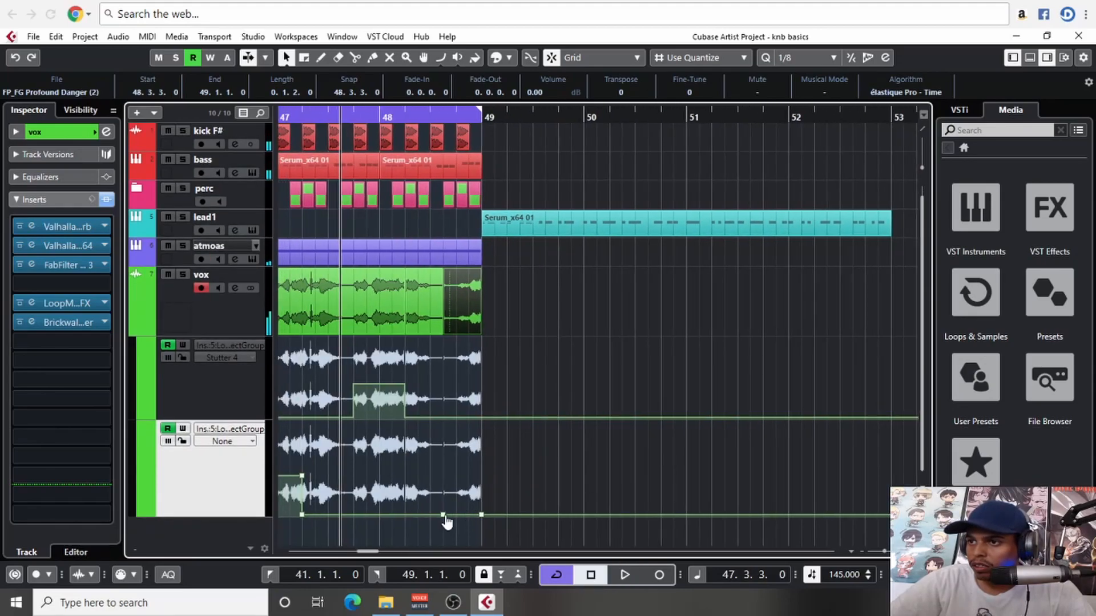
Set the vox track's LoopMash FX Effect Group 1 automation to Scratch from 48. 3. 3. 0 to bar 49, returning to None after the clip
left_click(449, 473)
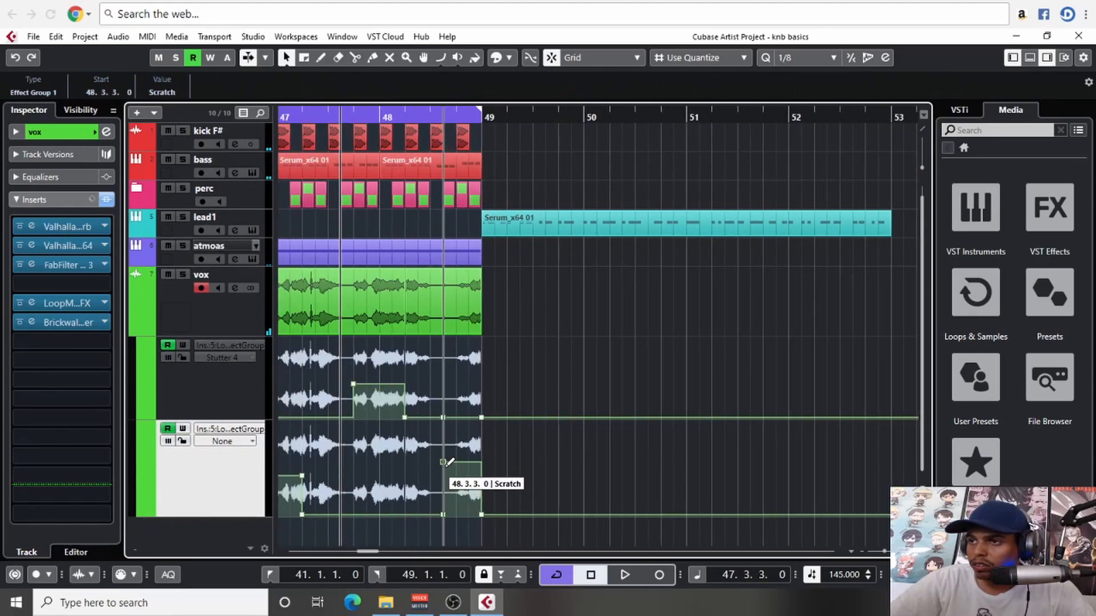
key("space")
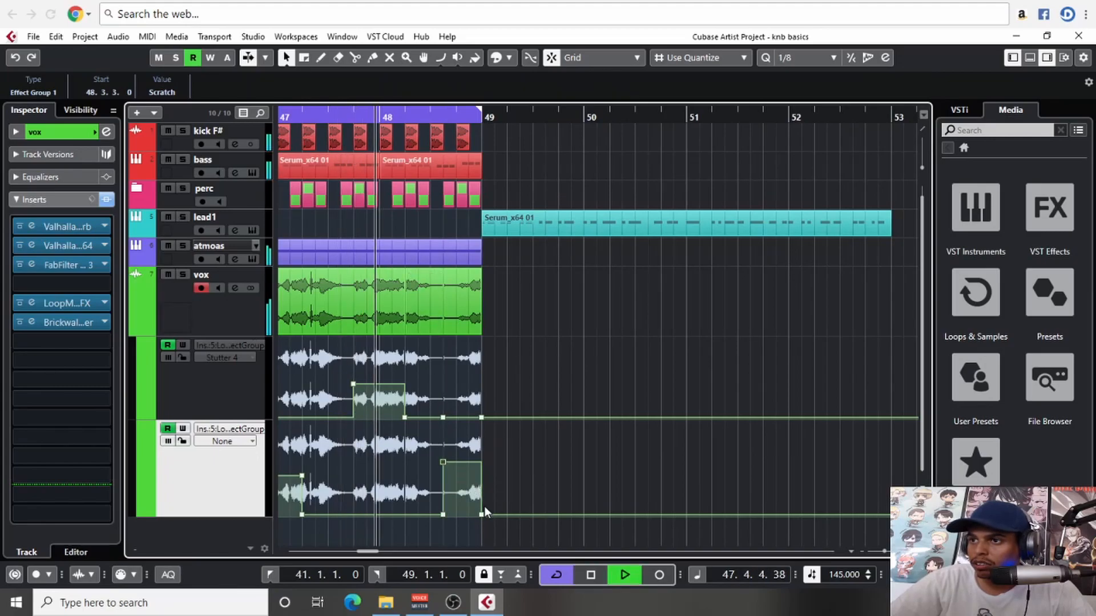
left_click_drag(482, 513, 483, 461)
left_click(519, 442)
key("g")
key("g")
key("g")
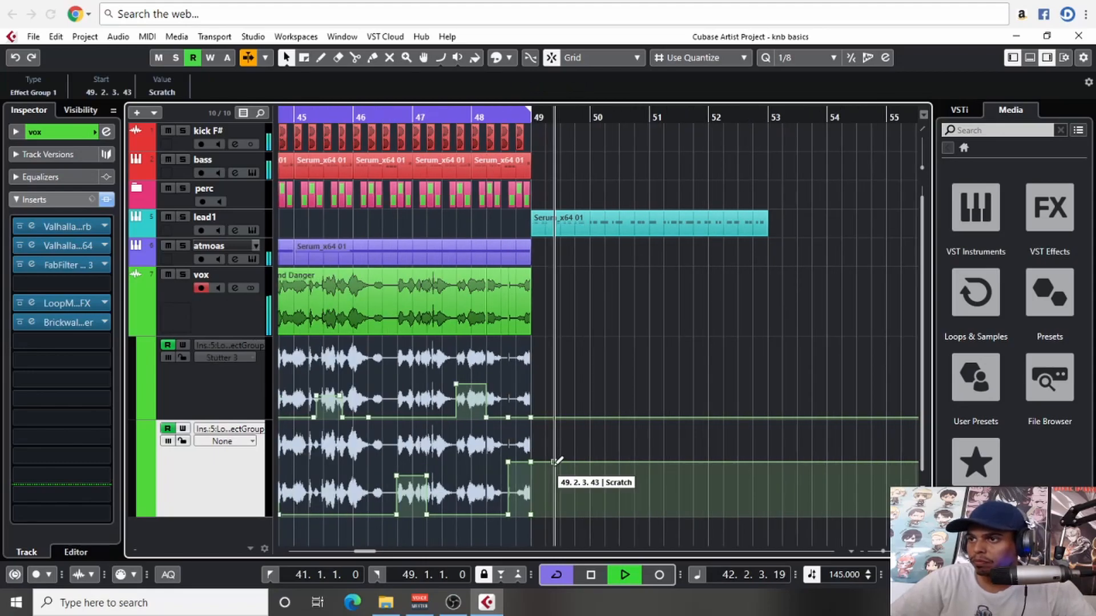
left_click_drag(556, 464, 534, 568)
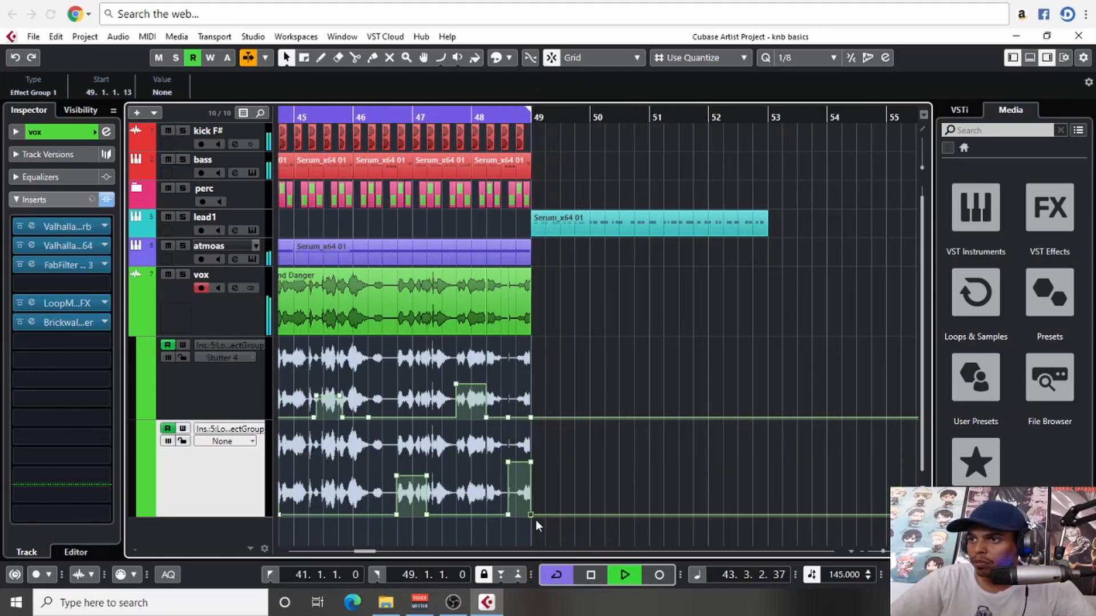
Play the looped section from bar 41 to check the vocal with both LoopMash FX automation lanes
left_click(590, 466)
key("g")
key("g")
key("g")
left_click_drag(723, 452, 697, 455)
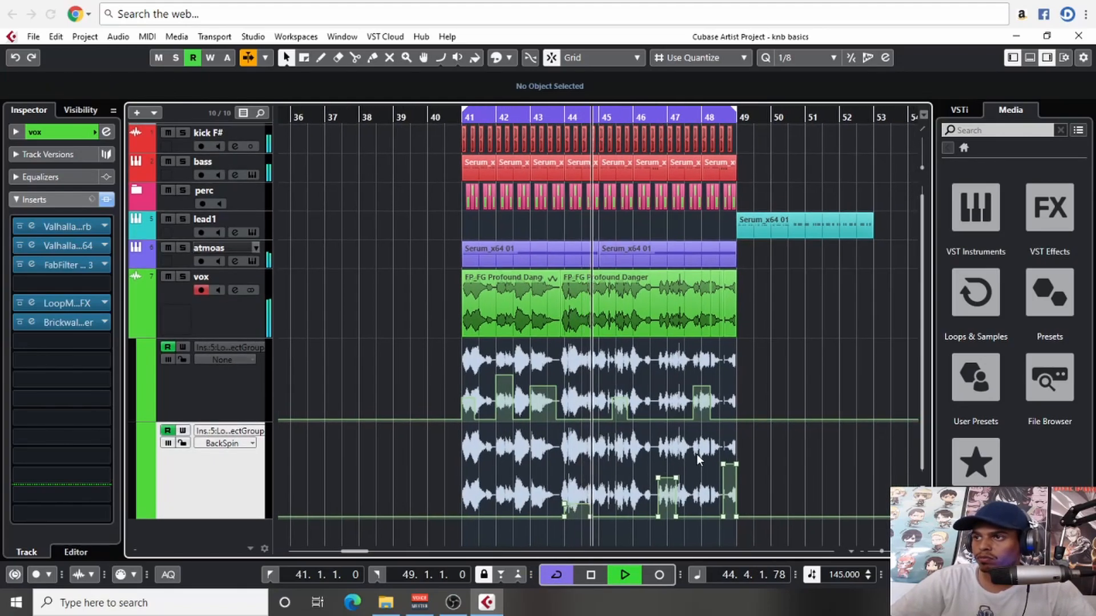
key("h")
key("h")
key("h")
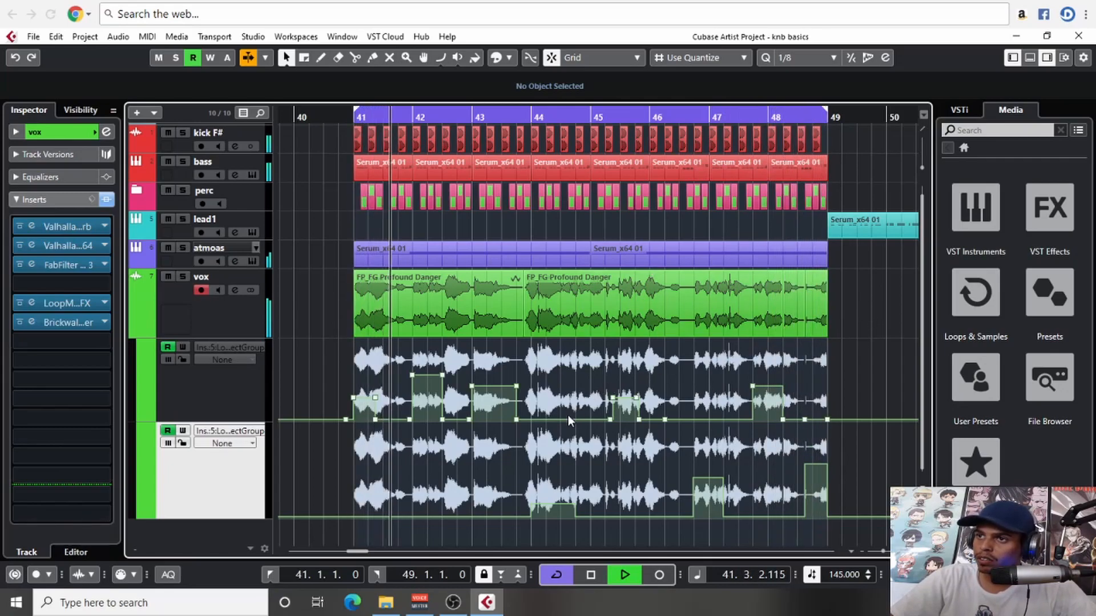
key("space")
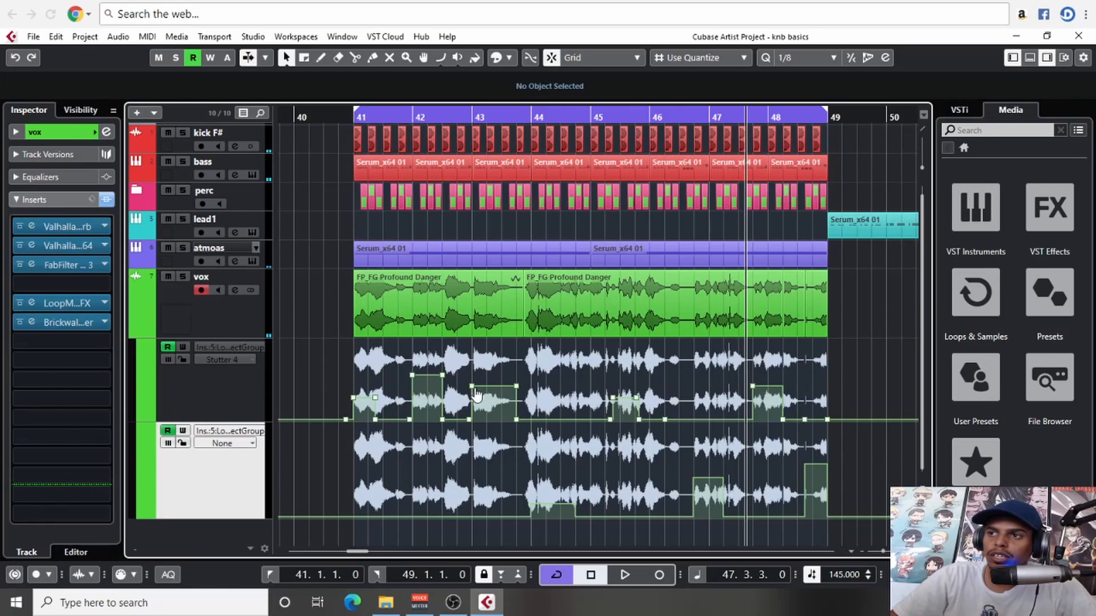
Place the playhead just before bar 41 and view the LoopMash FX editor in the vox track's fifth insert slot
left_click(348, 122)
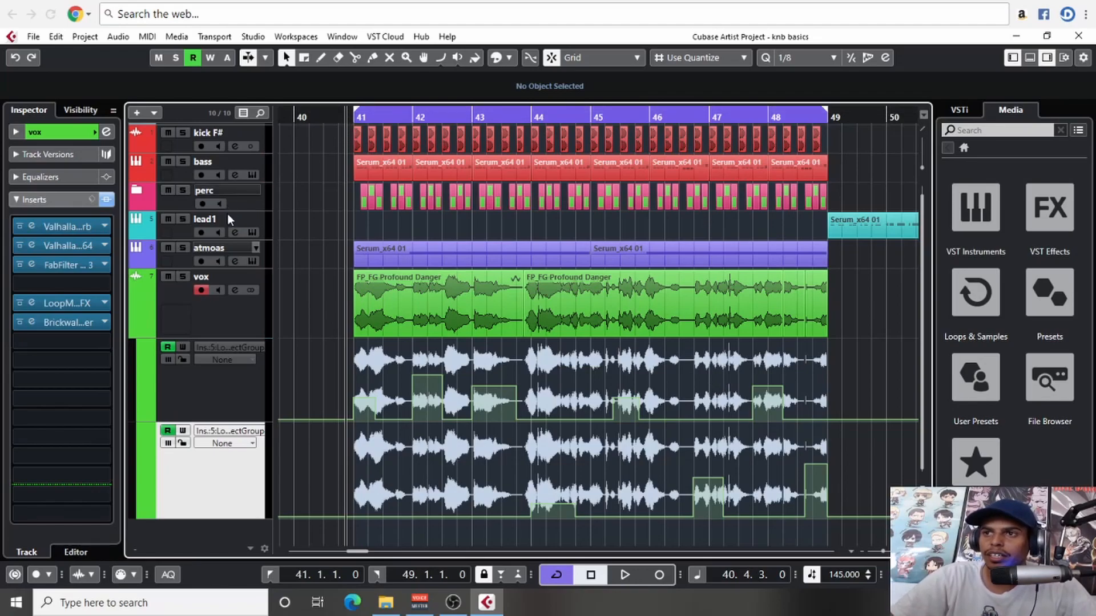
scroll(370, 335, "right", 1)
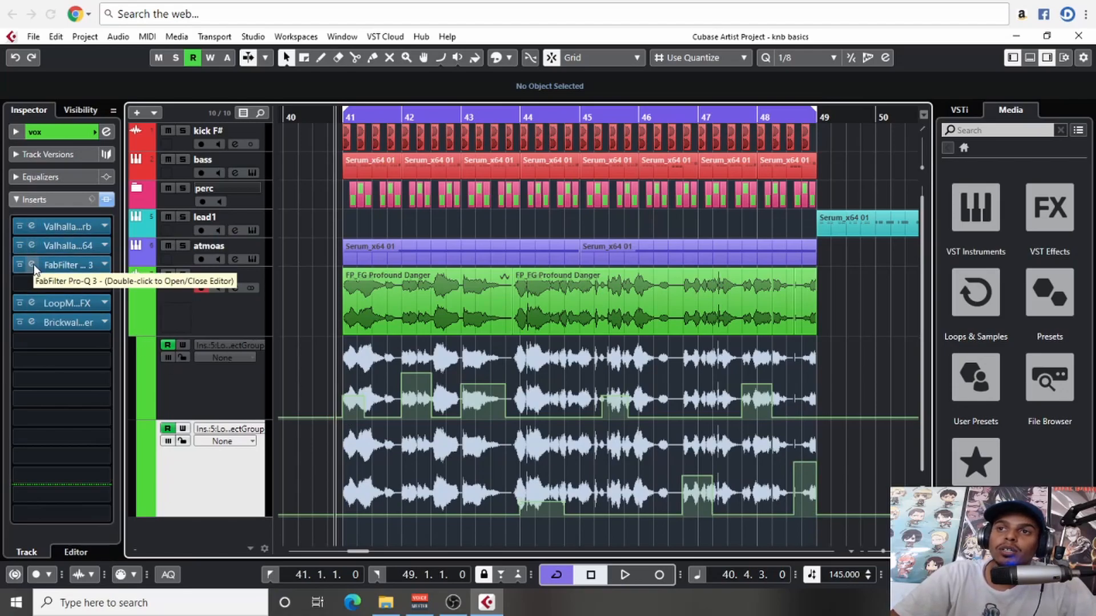
left_click(72, 303)
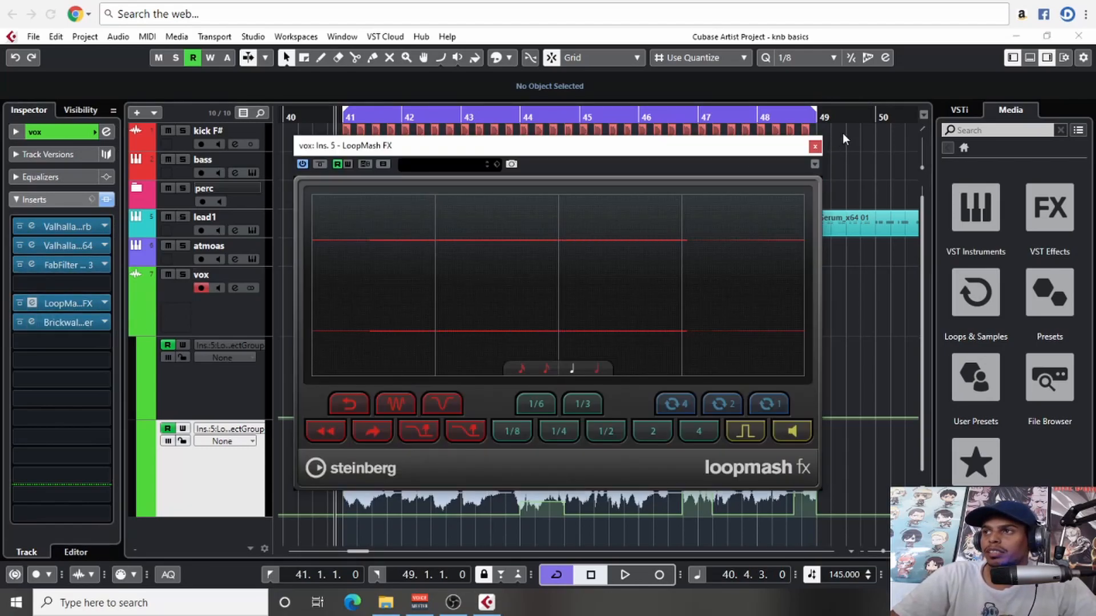
left_click(815, 147)
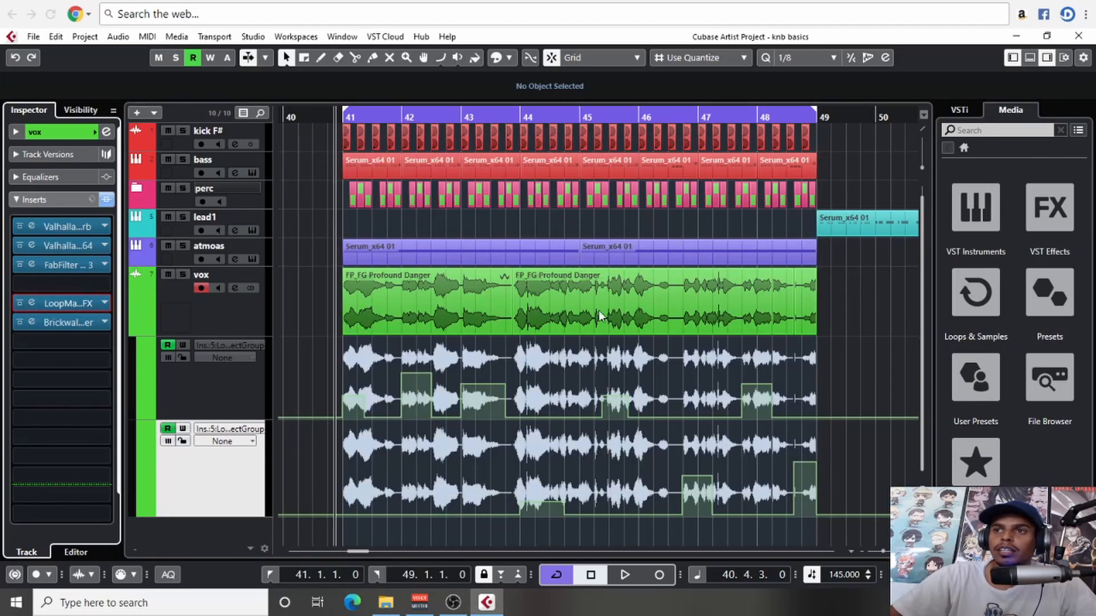
Show the vox track's used automation and switch its Effect Group 2 lane to Panner - Pan Left-Right
left_click(243, 333)
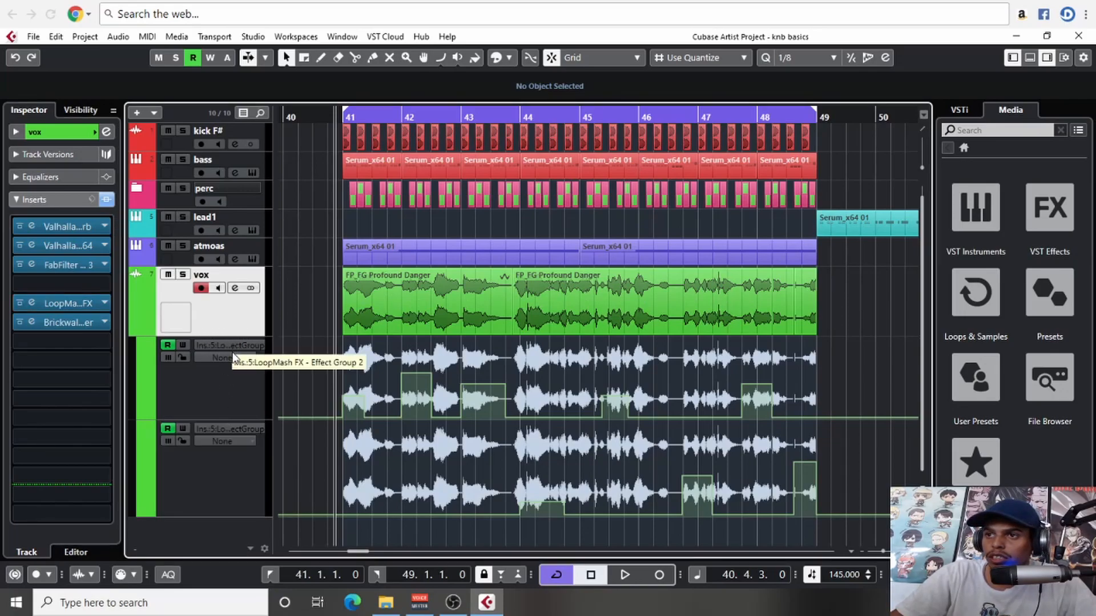
left_click(222, 485)
left_click(227, 323)
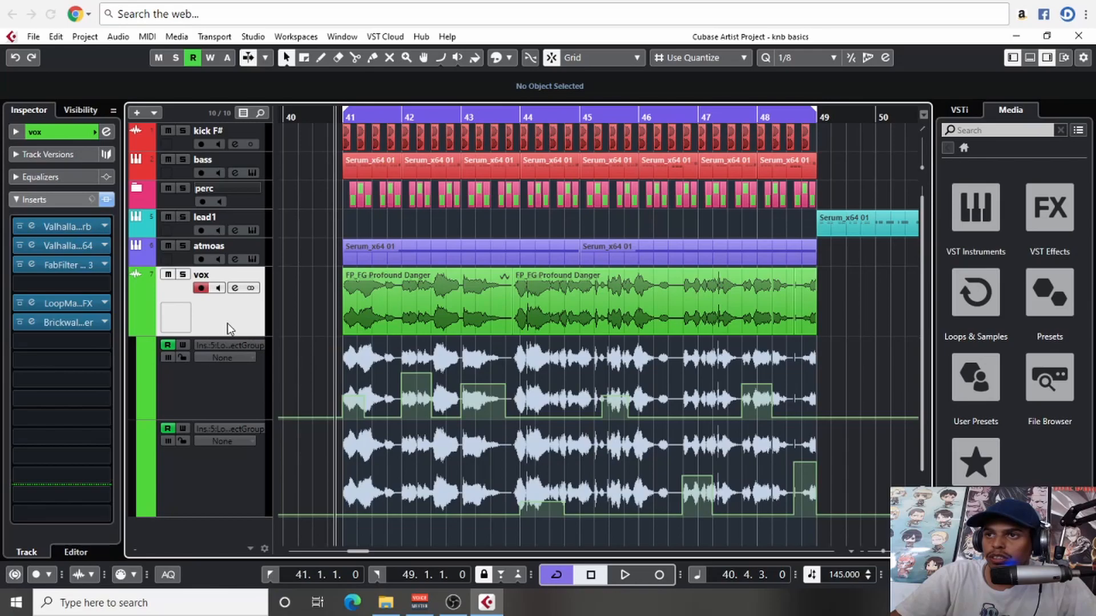
right_click(227, 323)
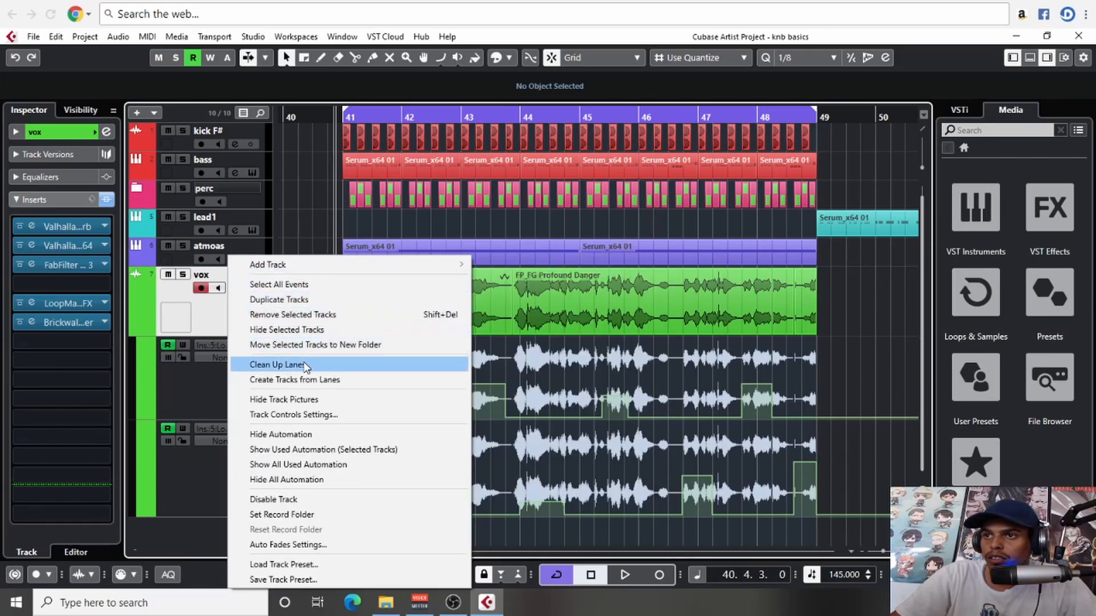
left_click(304, 450)
scroll(239, 381, "down", 1)
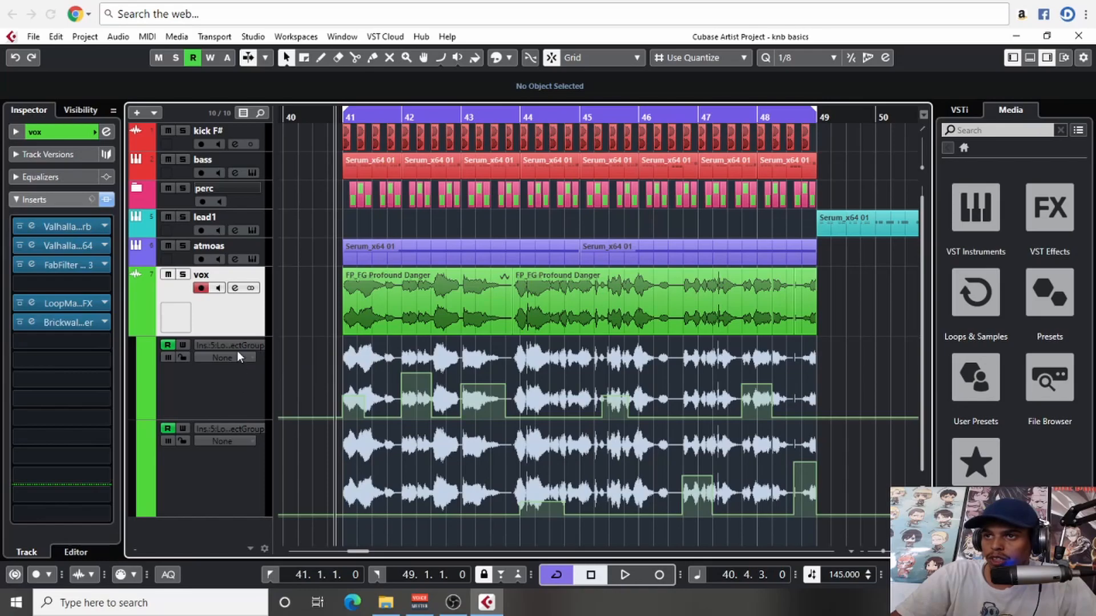
left_click(238, 351)
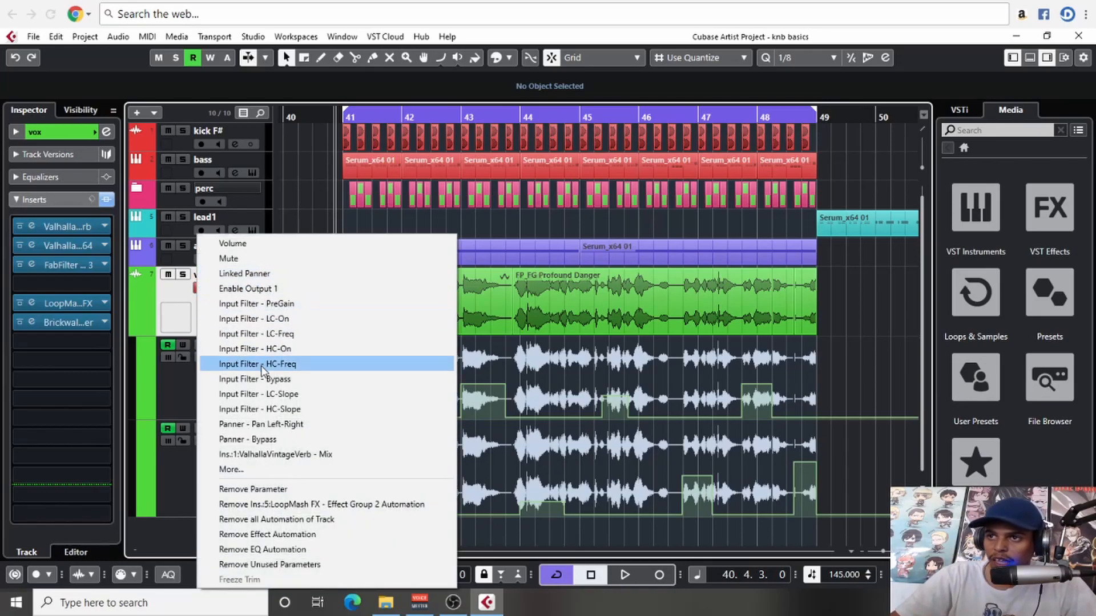
left_click(296, 425)
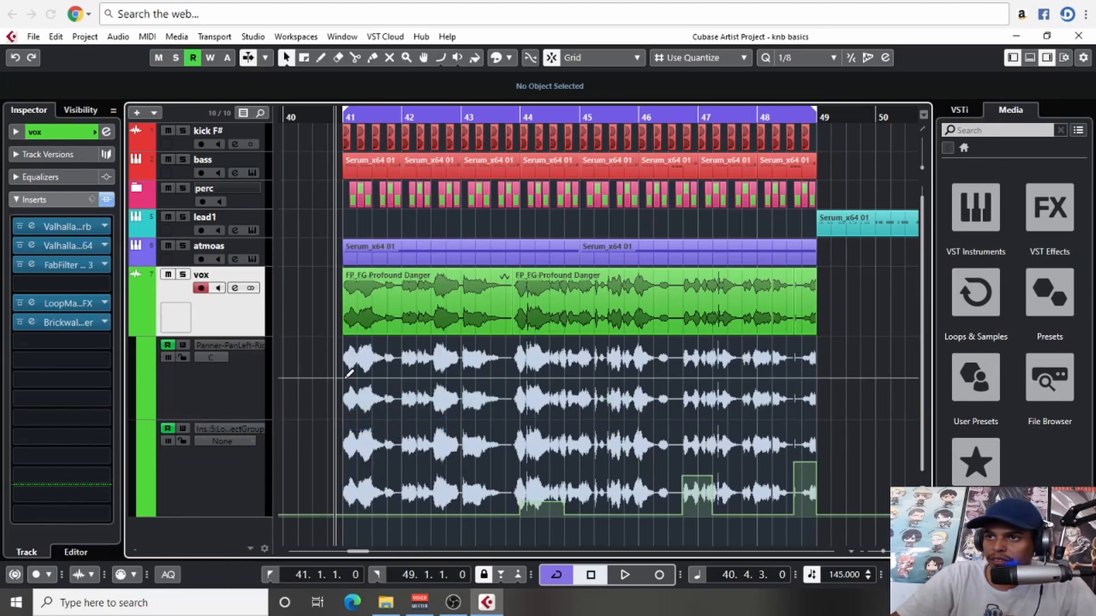
Draw a zigzag left-right pan curve across the vocal from bar 41 to a centred point at bar 48, and play it
left_click_drag(346, 373, 757, 377)
key("space")
left_click(827, 398)
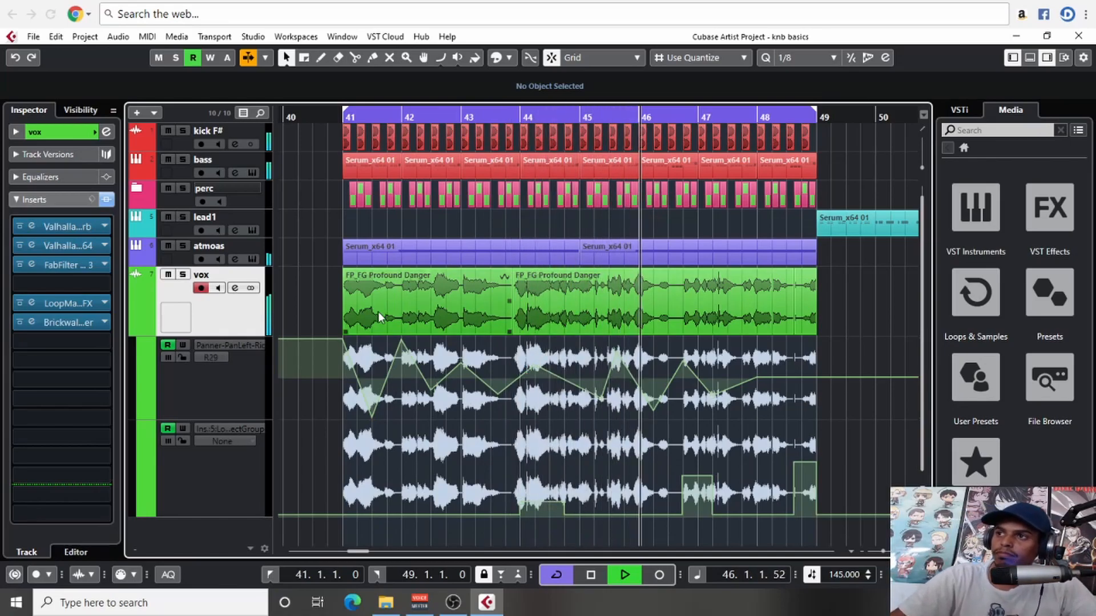
Move the lead1 clip from bar 49 to start at 41. 1. 1. 0, above the vocal section
key("g")
left_click_drag(751, 227, 478, 237)
left_click(563, 217)
left_click(527, 228)
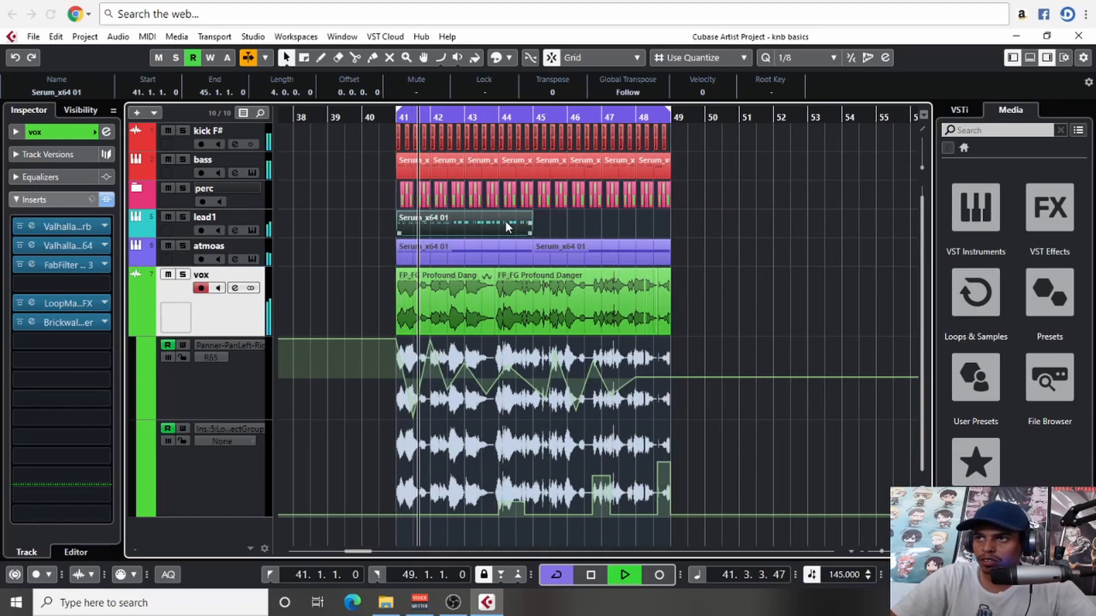
Duplicate the lead1 clip to fill 45. 1. 1. 0 to 49. 1. 1. 0 and briefly solo the lead1 track
key("h")
key("h")
left_click_drag(650, 251, 498, 258)
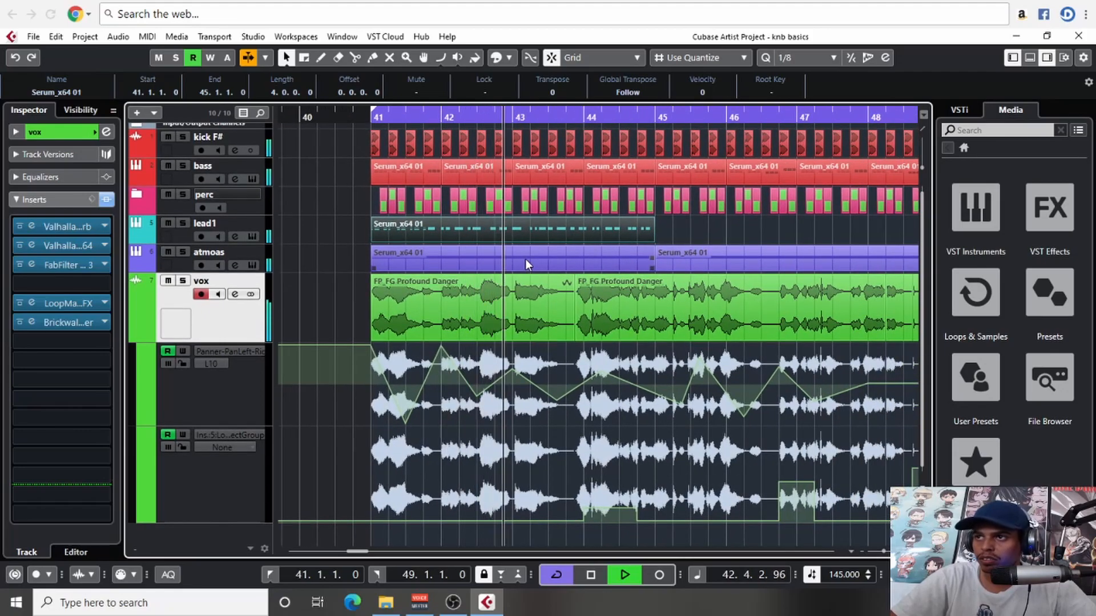
key("g")
key("g")
key("g")
key("g")
left_click_drag(745, 214, 626, 221)
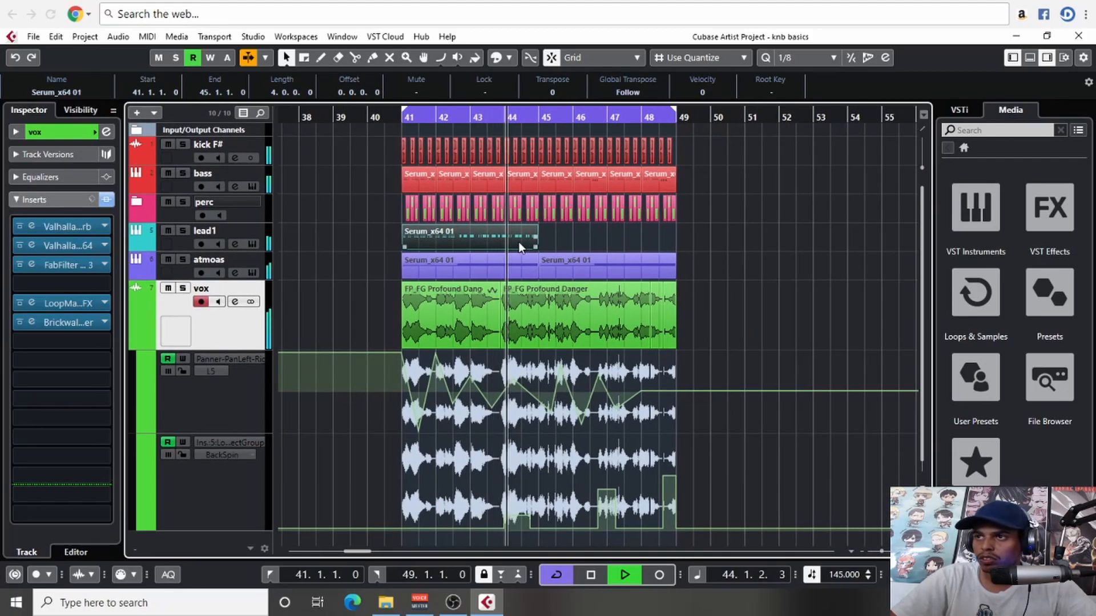
key("ctrl+d")
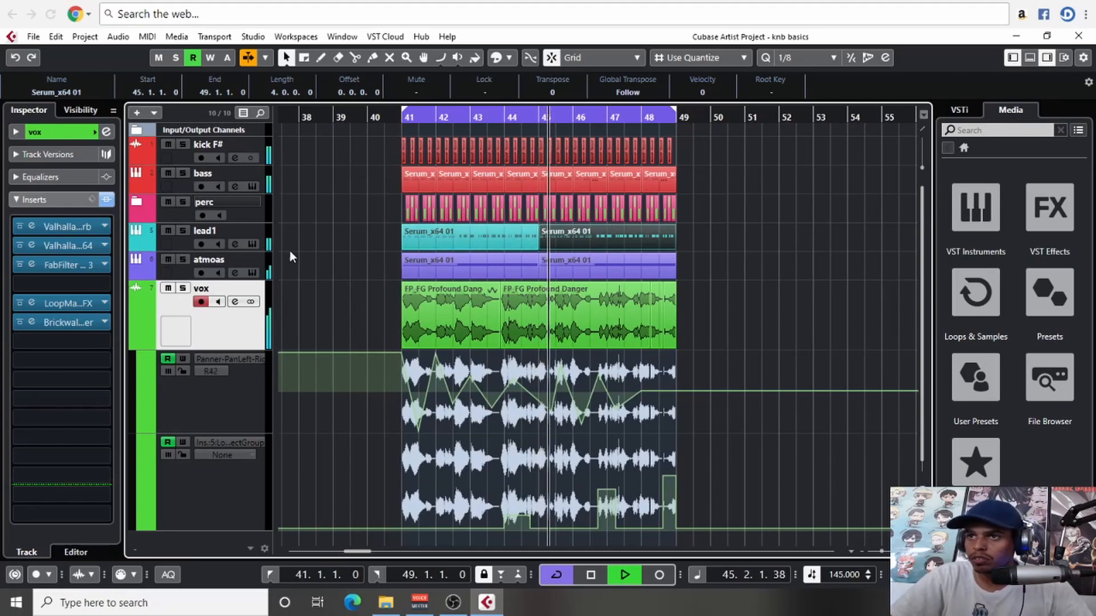
left_click(182, 231)
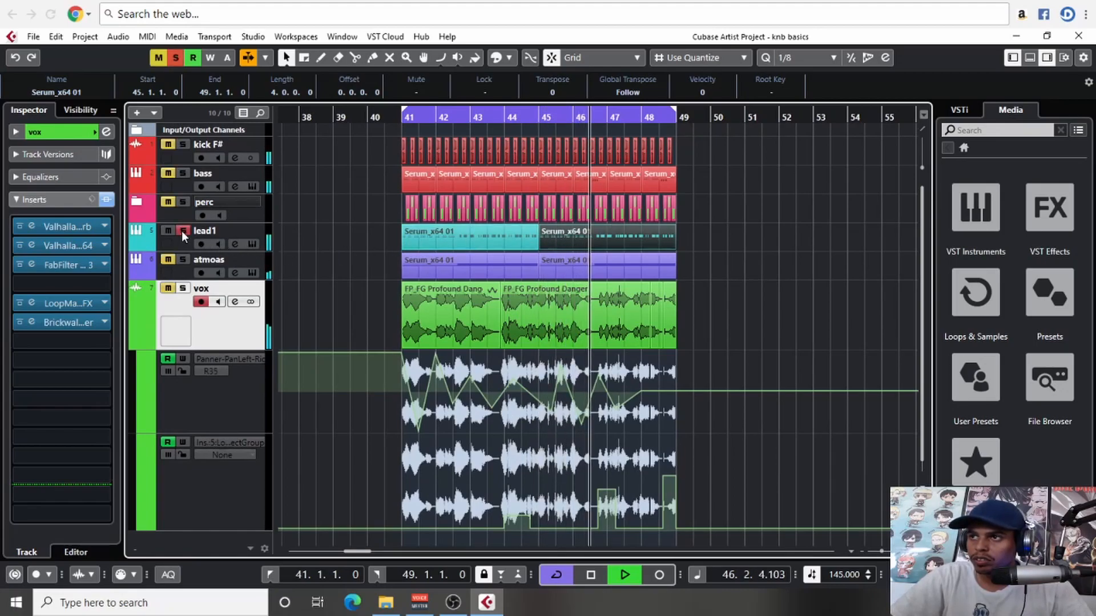
left_click(182, 231)
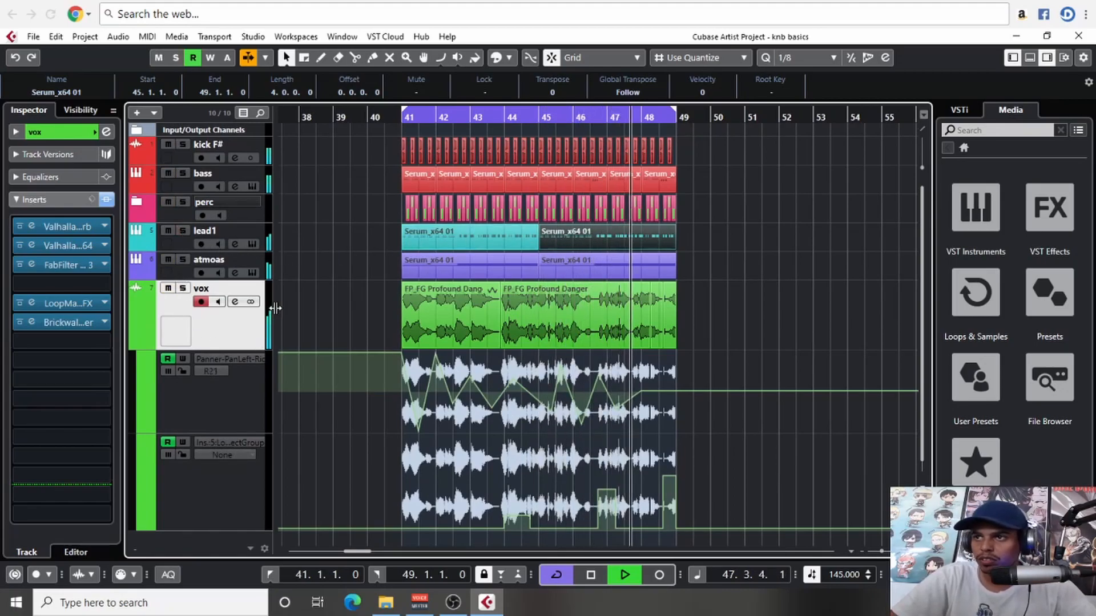
Set the quantize value to 1/1 and move the lead1 and atmoas clips to start at 49. 1. 1. 0
left_click(748, 293)
left_click(804, 60)
left_click(813, 63)
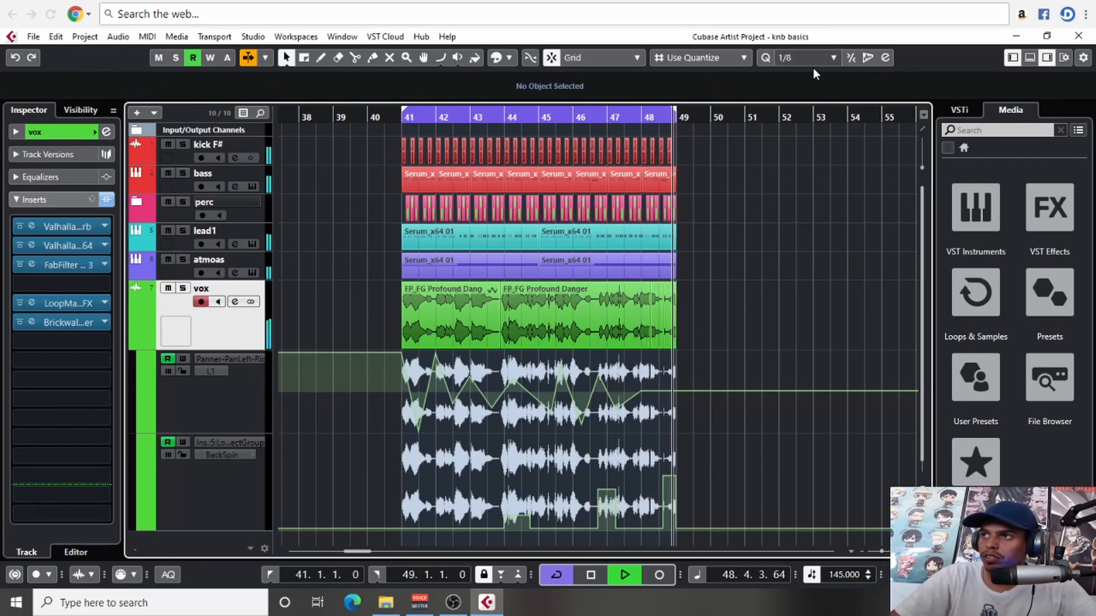
left_click(816, 59)
left_click(820, 84)
scroll(818, 60, "up", 1)
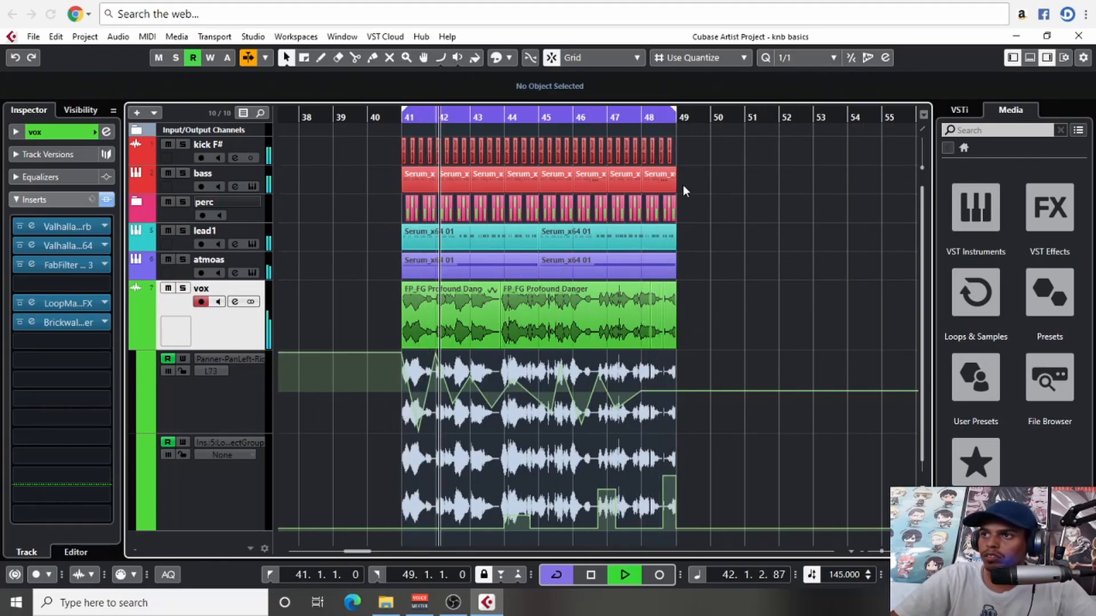
left_click_drag(701, 239, 695, 266)
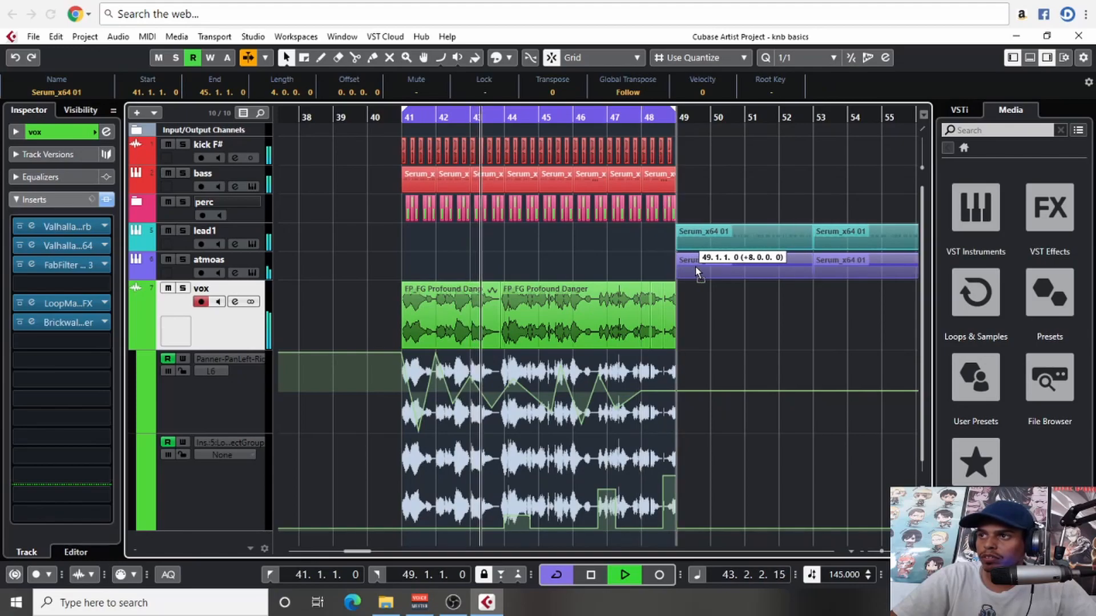
left_click(563, 257)
Solo the vox track and compare the vocal with all its inserts bypassed and active during playback
left_click(183, 289)
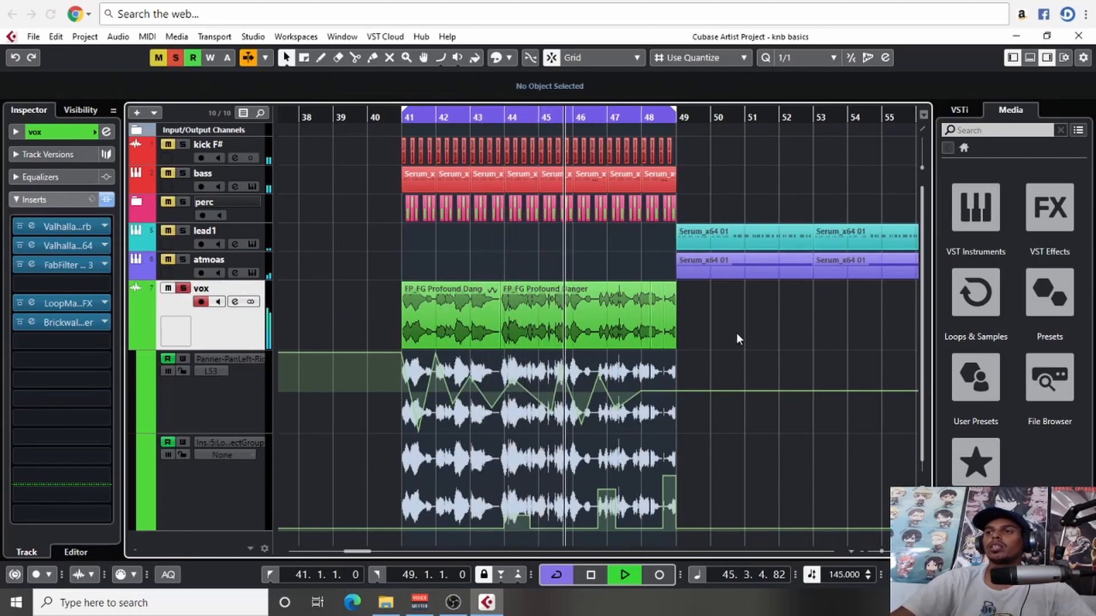
scroll(736, 334, "down", 1)
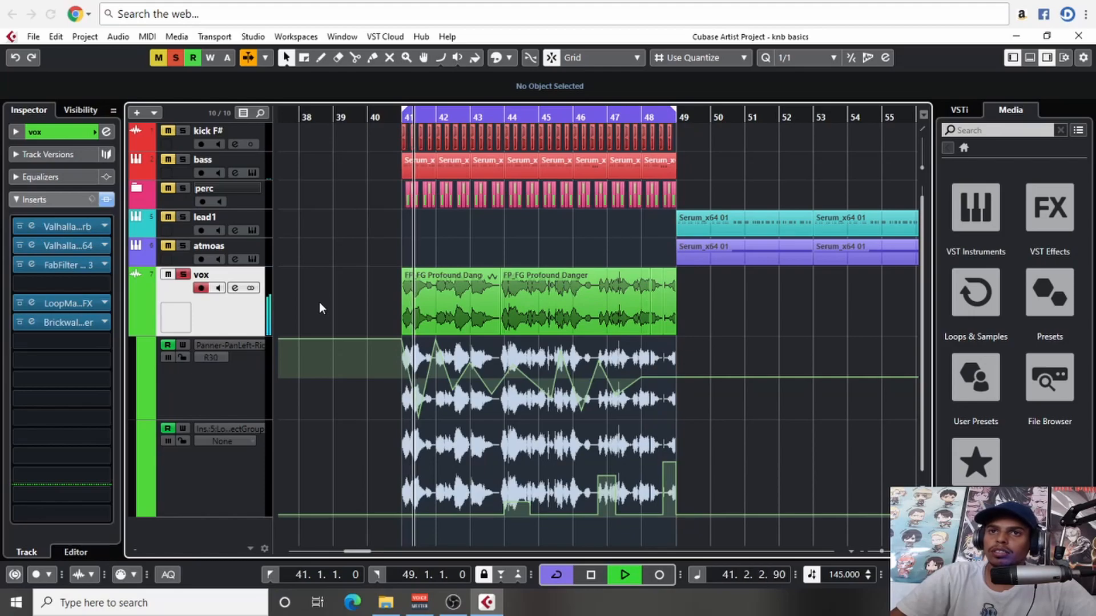
left_click(105, 202)
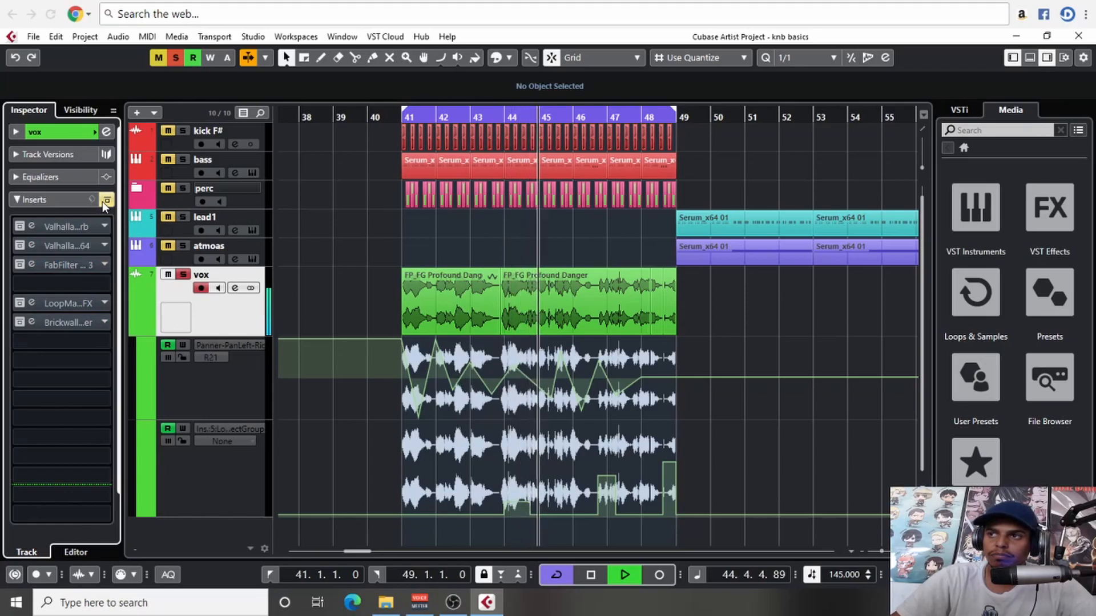
left_click(103, 201)
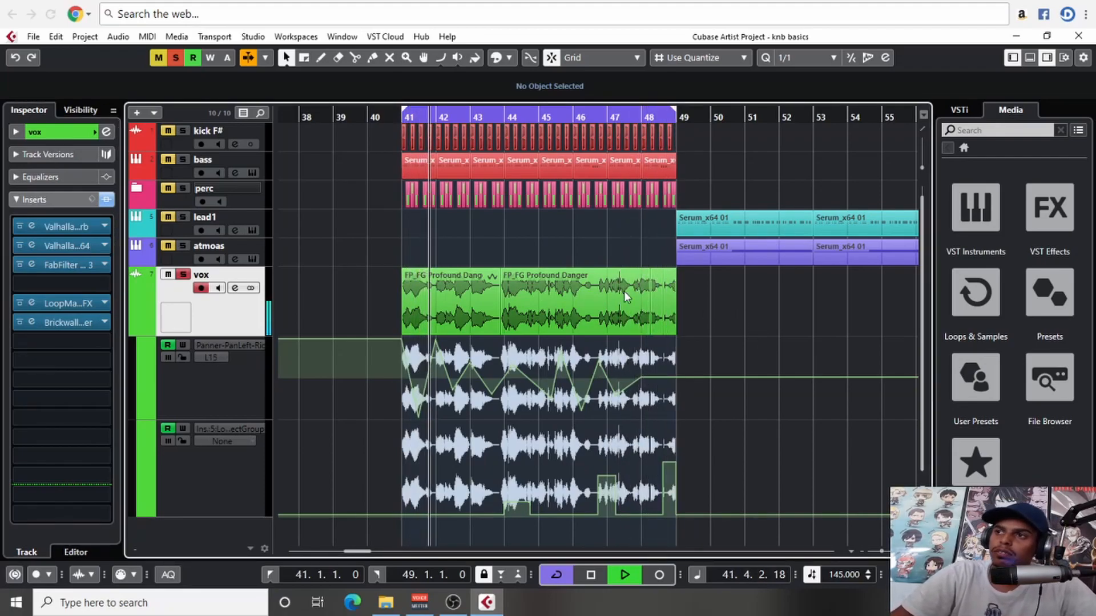
key("space")
Render the vox clips to a separate voc fx audio track and remove the original vox track
left_click_drag(699, 314, 363, 316)
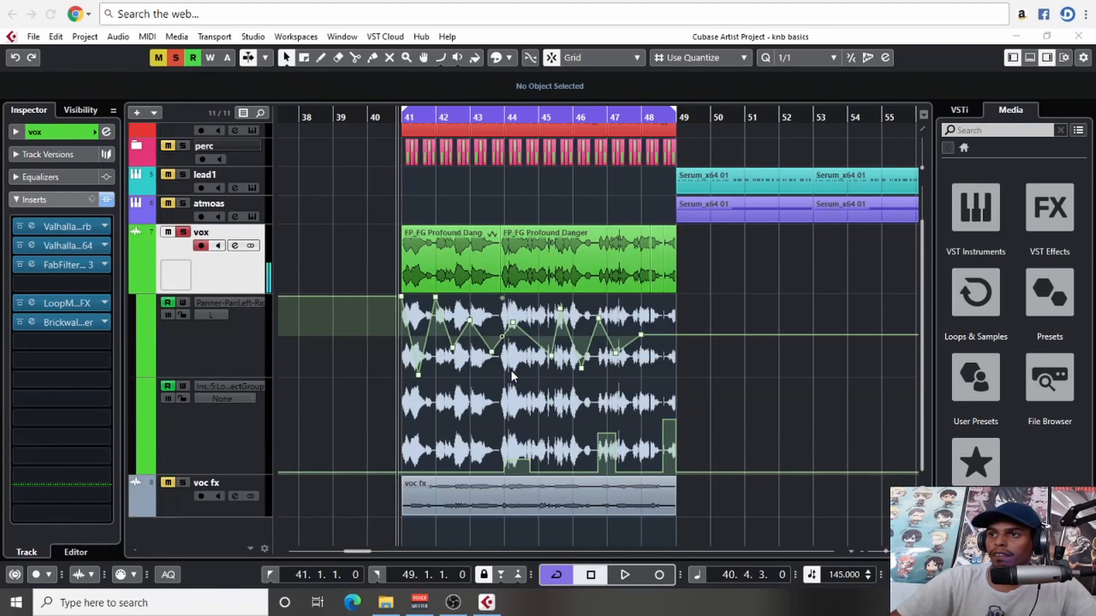
right_click(236, 275)
left_click(289, 316)
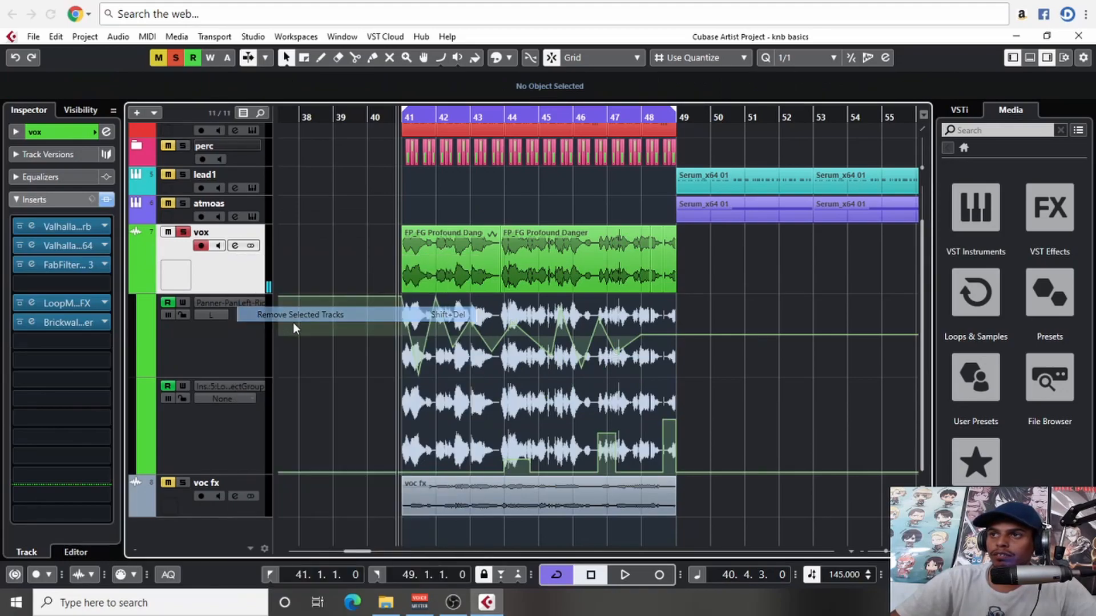